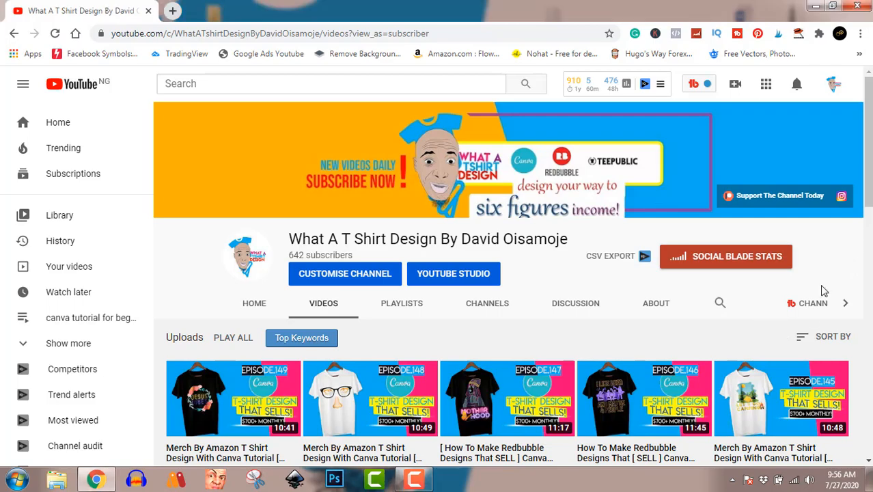
- Look through the channel's uploaded videos and its recent notifications
scroll(826, 320, "down", 5)
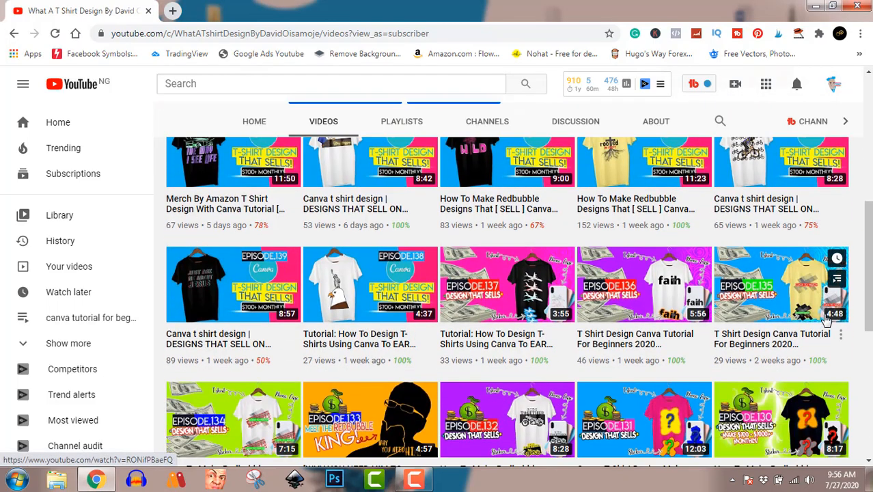
scroll(827, 320, "down", 3)
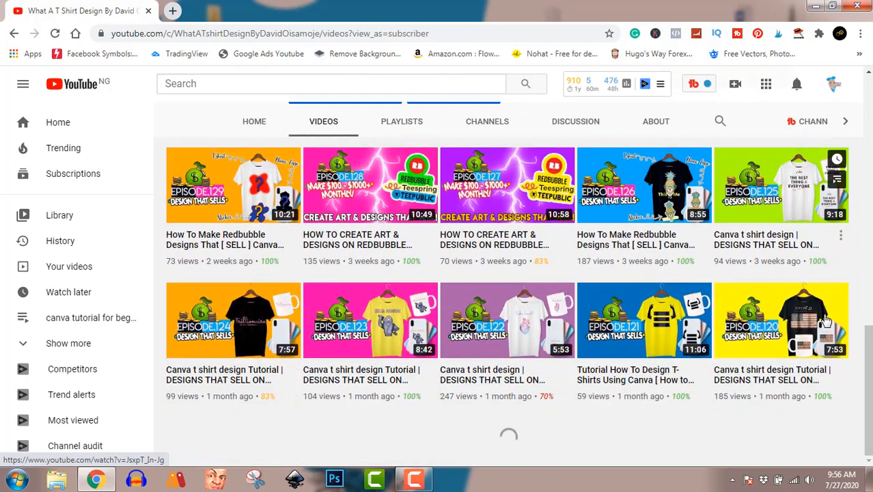
scroll(827, 320, "up", 15)
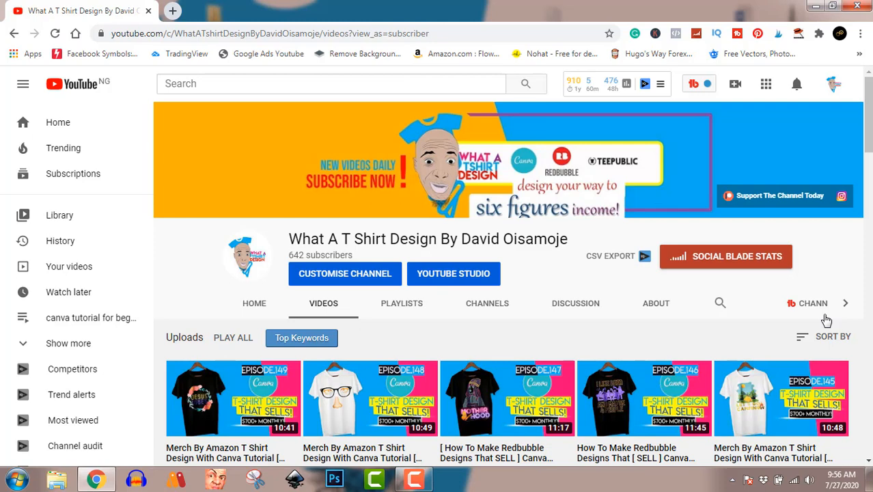
left_click(799, 86)
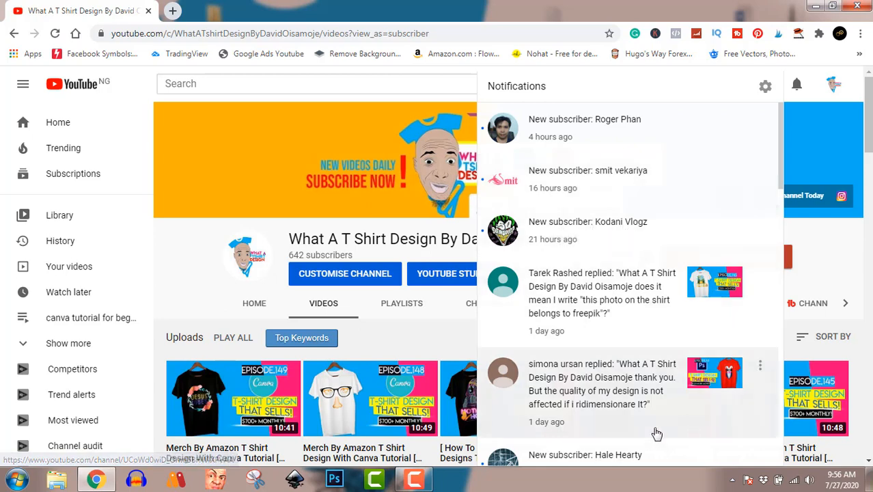
scroll(642, 437, "down", 2)
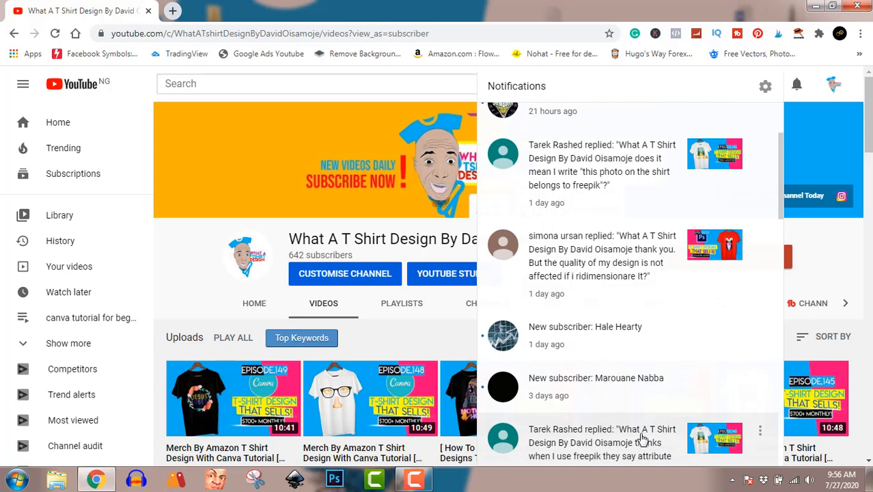
scroll(659, 381, "up", 2)
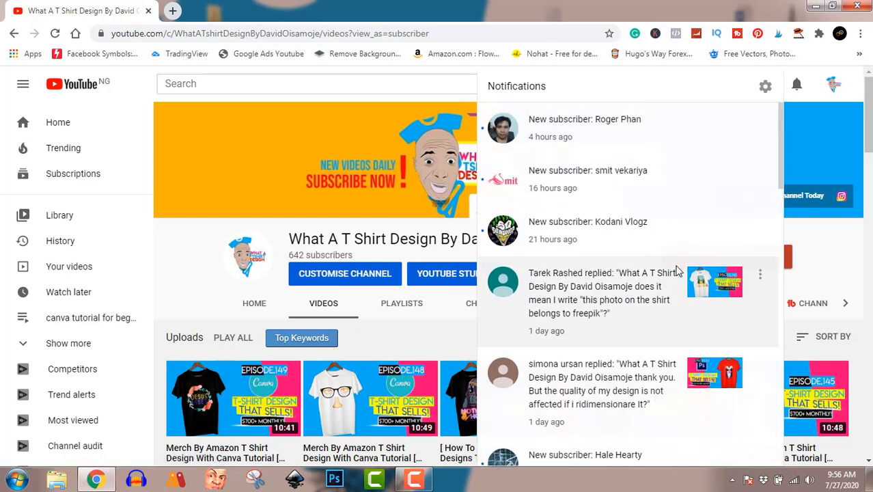
left_click(826, 243)
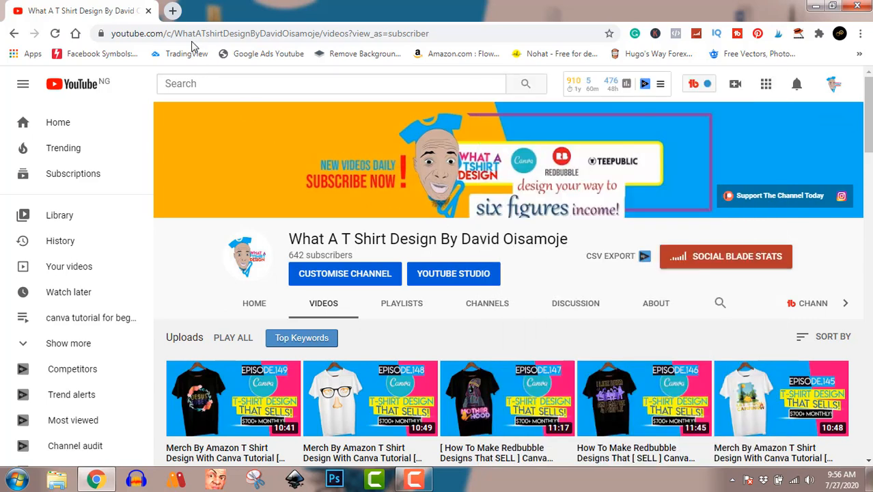
- Open Canva in a new browser tab and create a custom design of 4500 × 5400 px
left_click(174, 13)
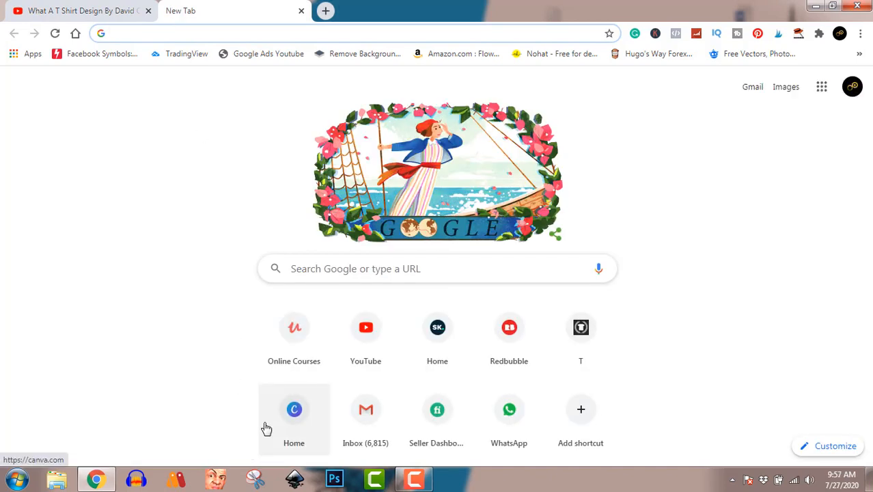
left_click(294, 413)
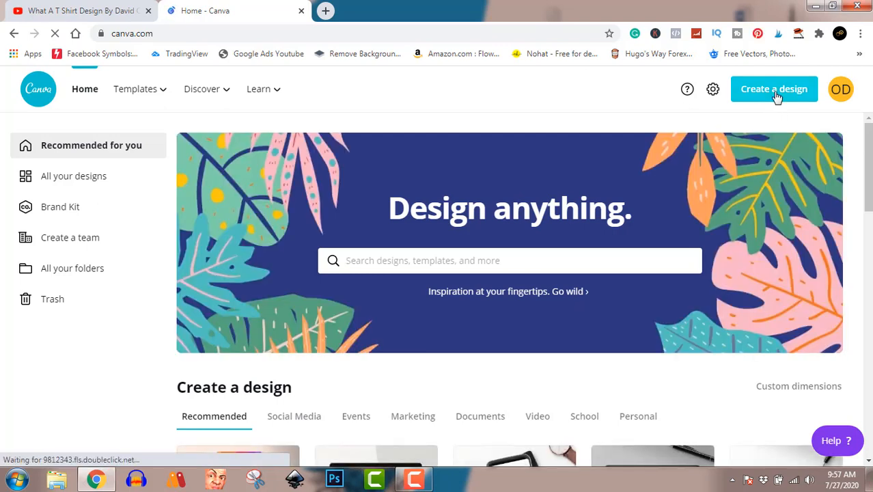
left_click(774, 92)
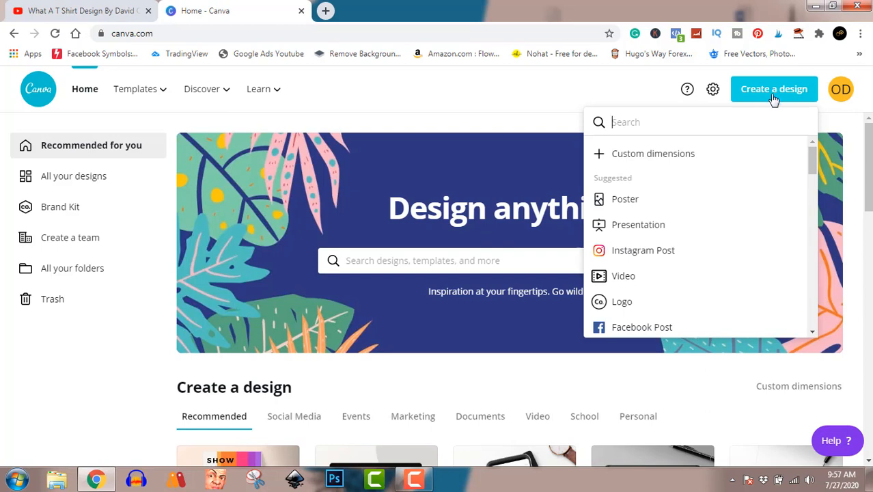
left_click(677, 154)
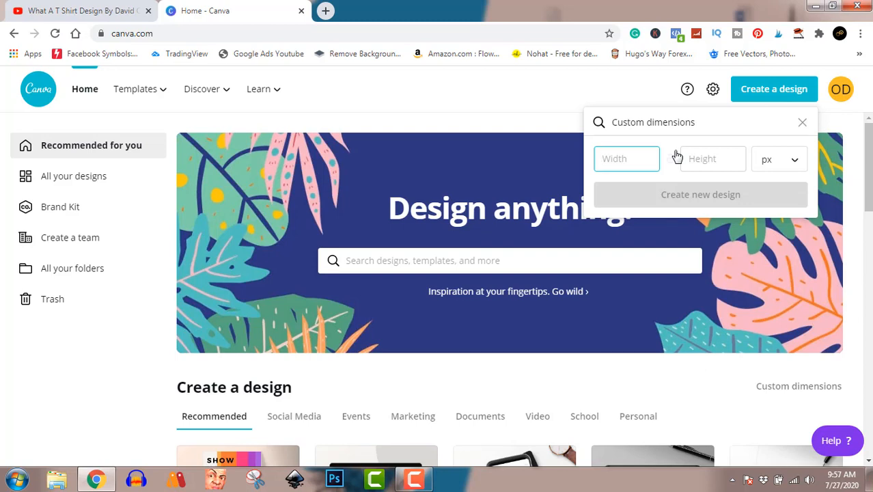
type("4500")
left_click(695, 160)
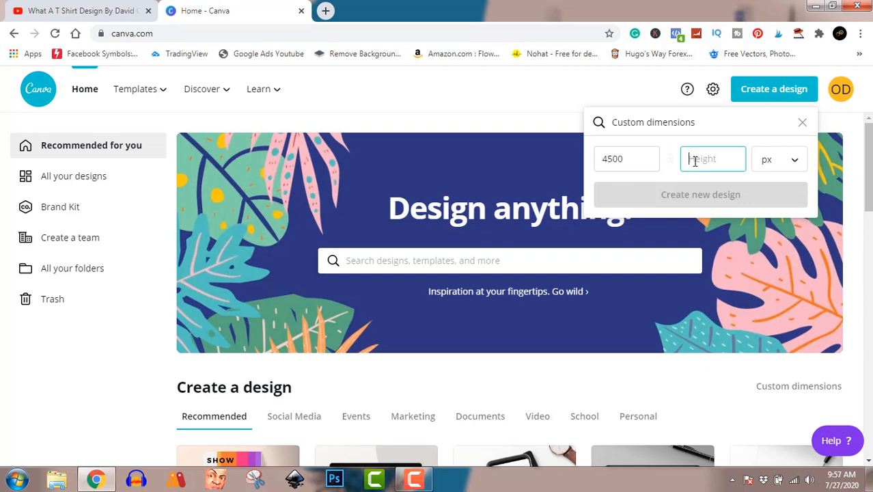
type("5400")
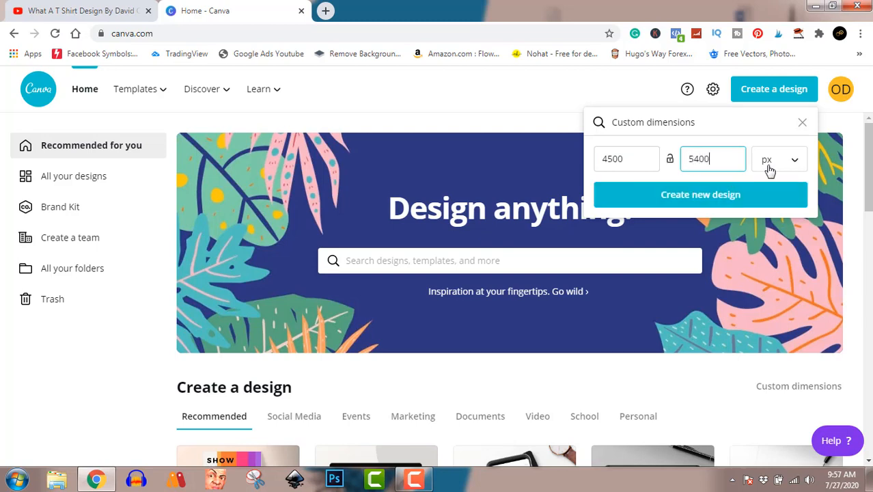
left_click(723, 202)
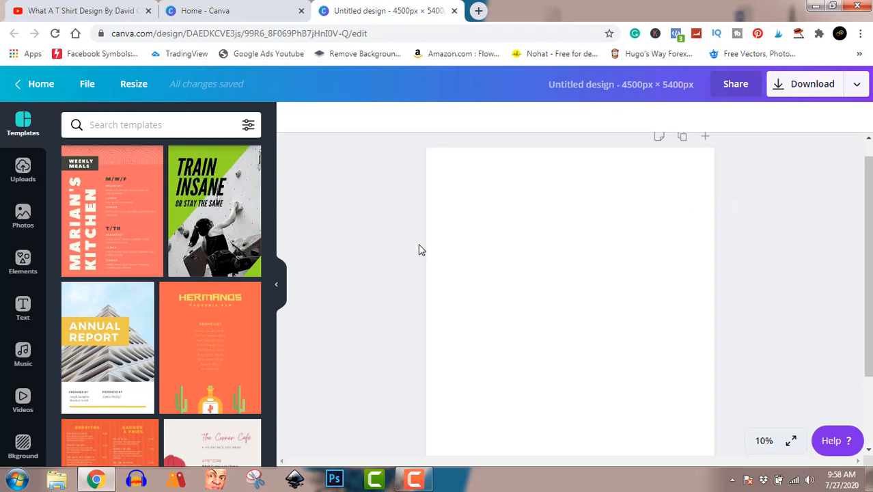
- Search the design elements for "dog"
left_click(25, 266)
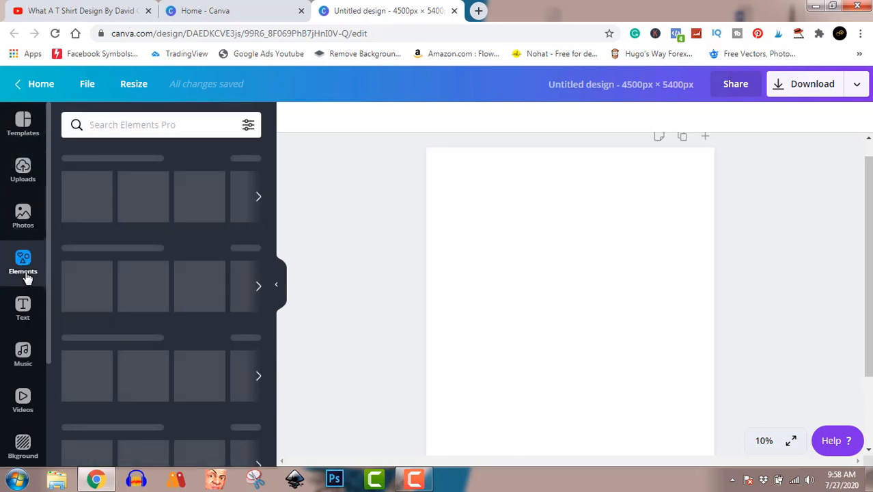
left_click(134, 124)
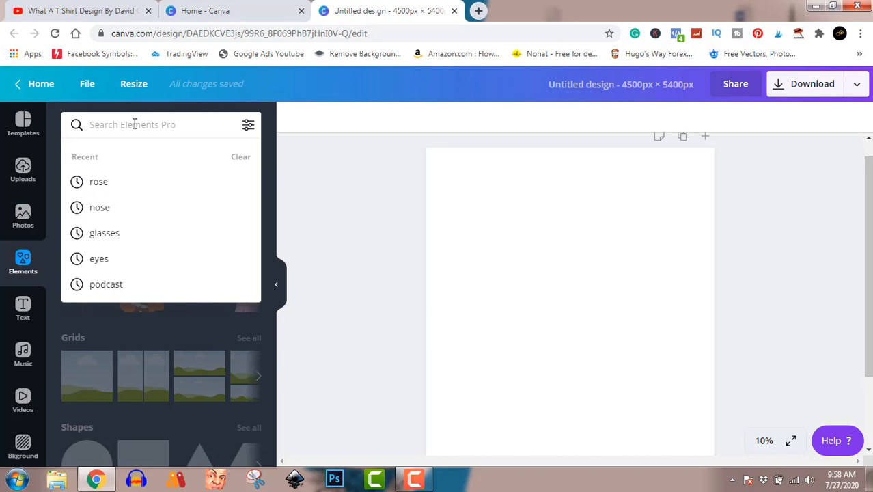
type("do")
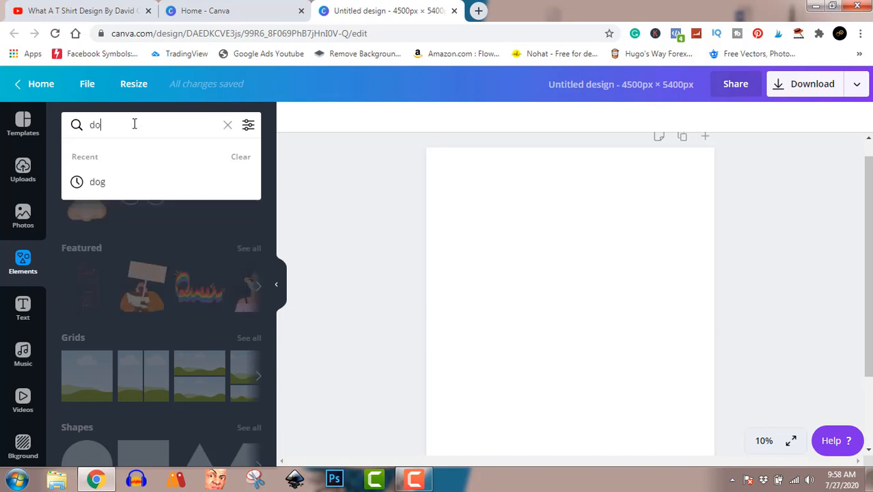
type("g")
key("Return")
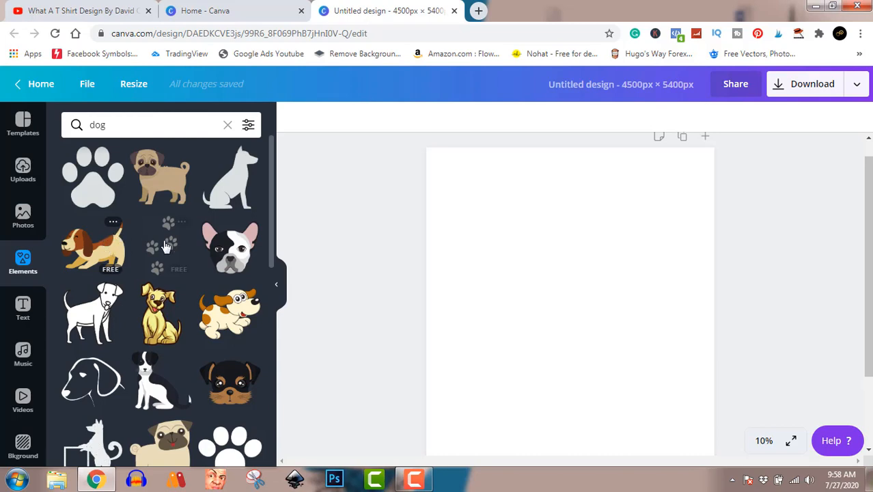
- Find the round badge graphic with a low-poly brown pug face among the dog elements and add it to the blank page
scroll(166, 247, "down", 5)
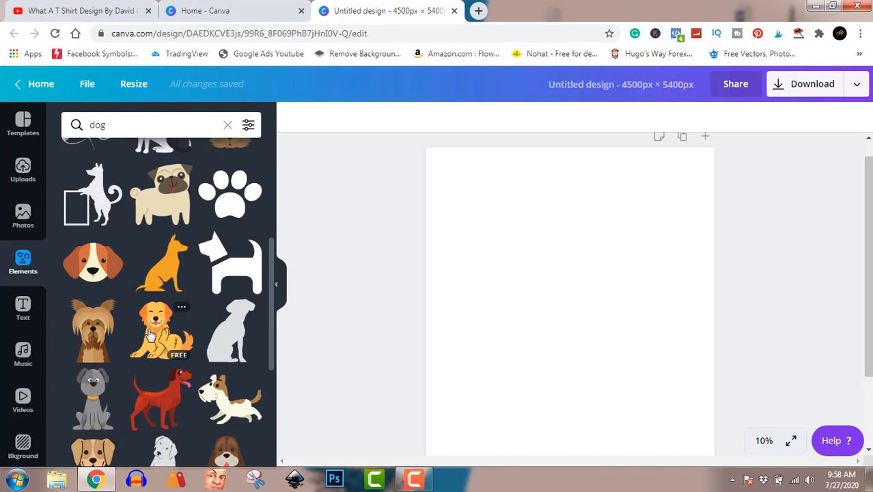
scroll(150, 334, "down", 4)
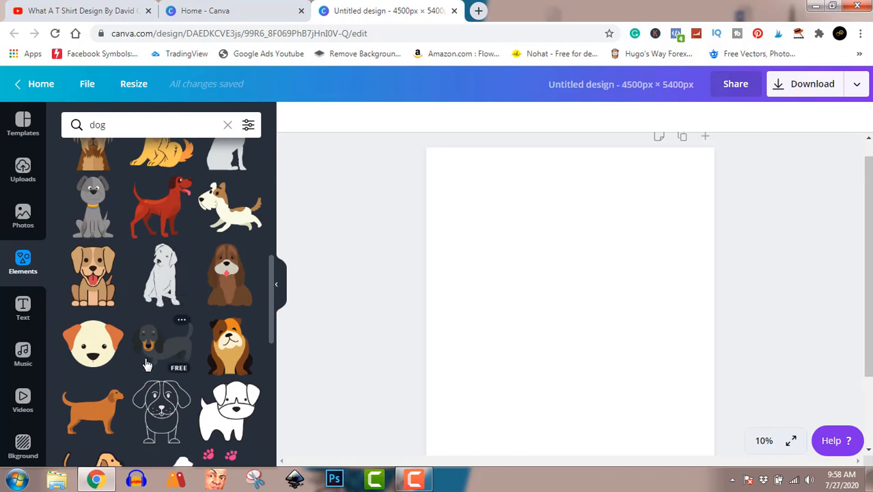
scroll(147, 366, "down", 1)
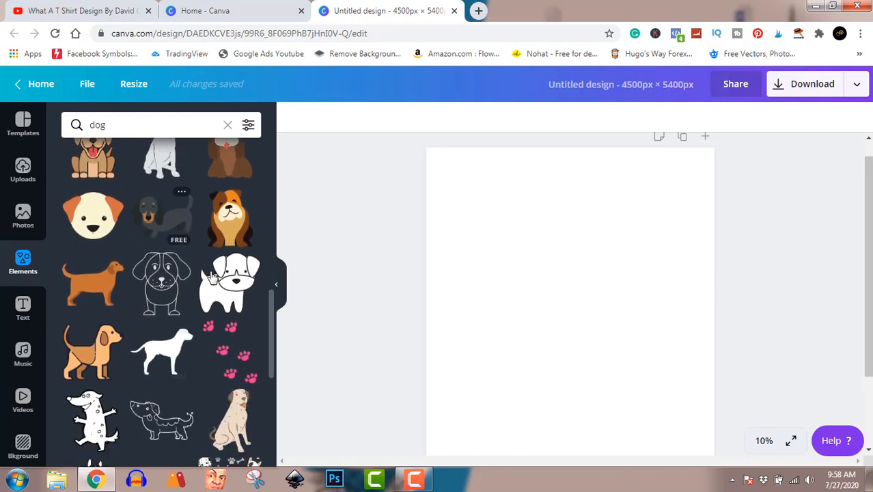
scroll(190, 342, "down", 1)
scroll(190, 341, "down", 1)
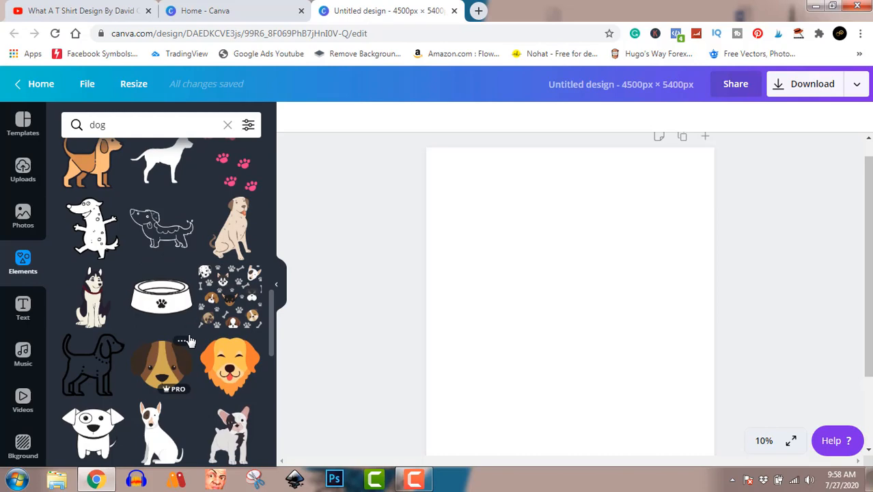
scroll(191, 341, "down", 2)
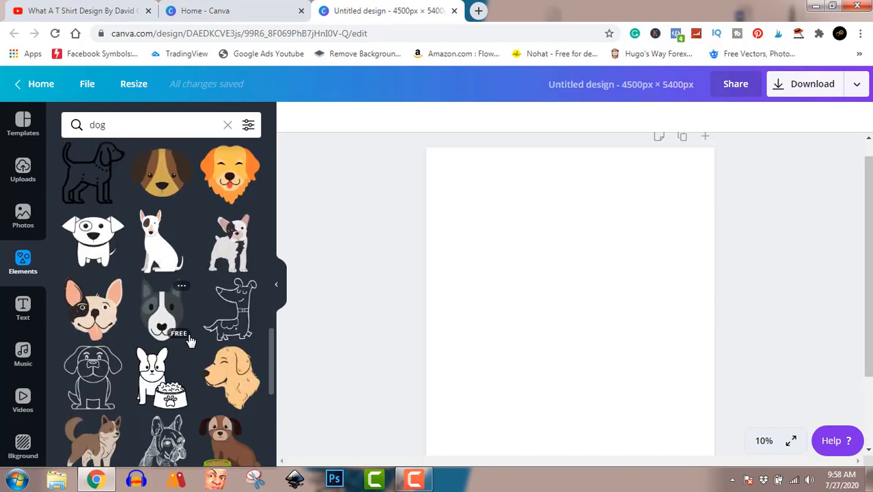
scroll(191, 340, "down", 2)
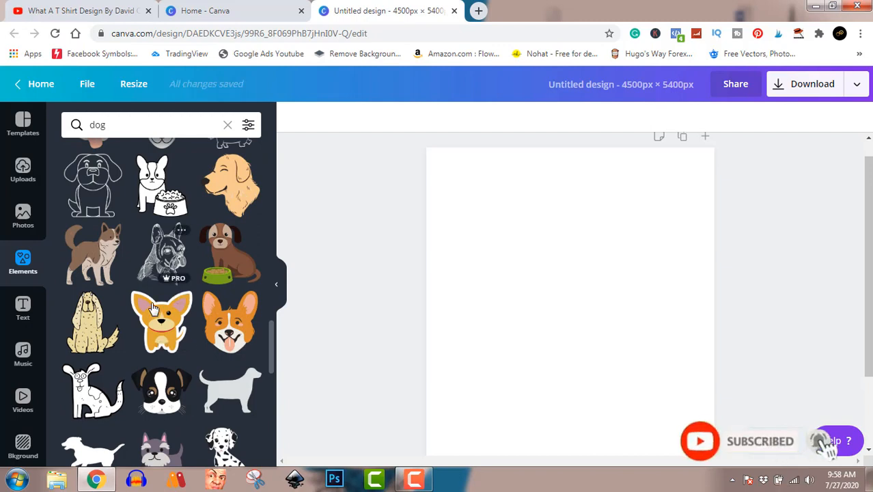
scroll(154, 313, "down", 1)
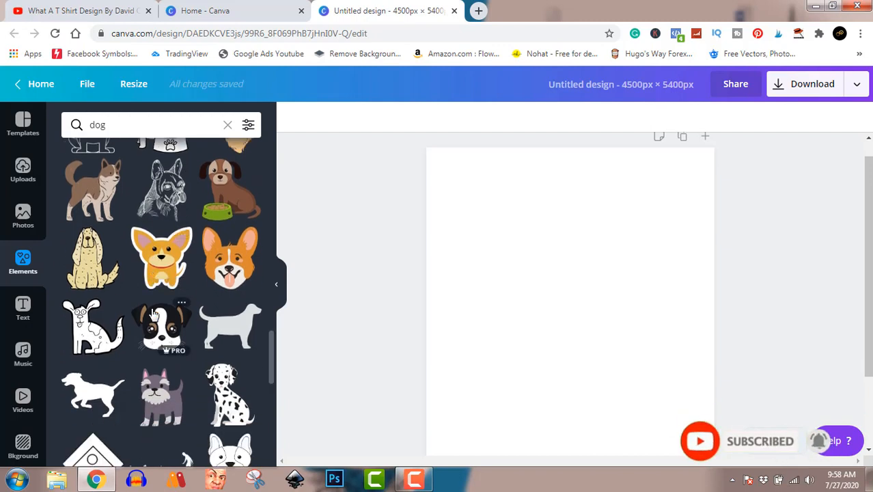
scroll(153, 313, "down", 3)
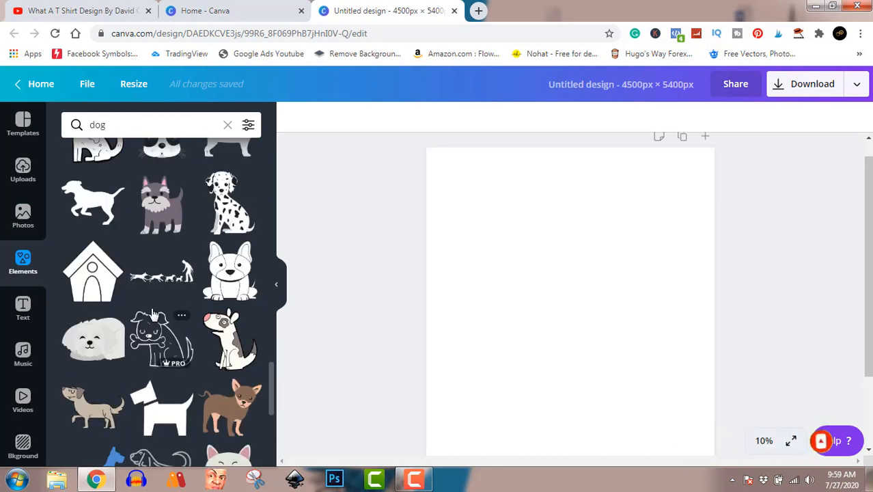
scroll(154, 313, "down", 5)
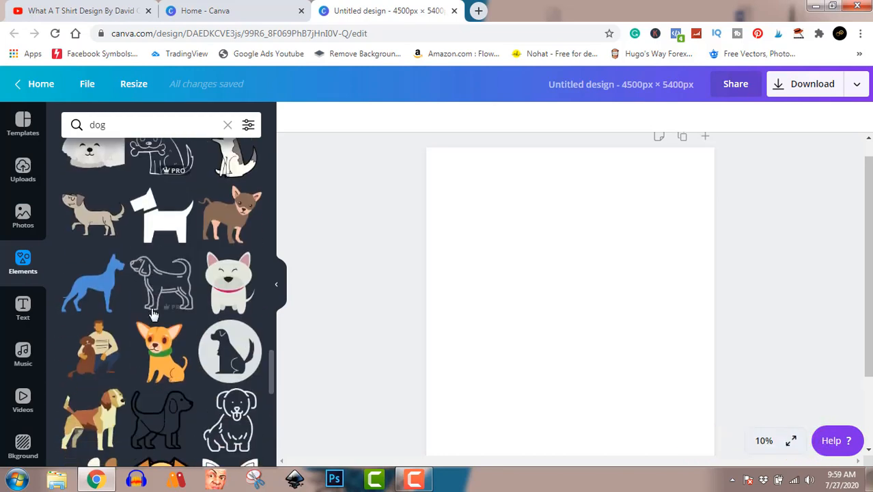
scroll(153, 313, "down", 6)
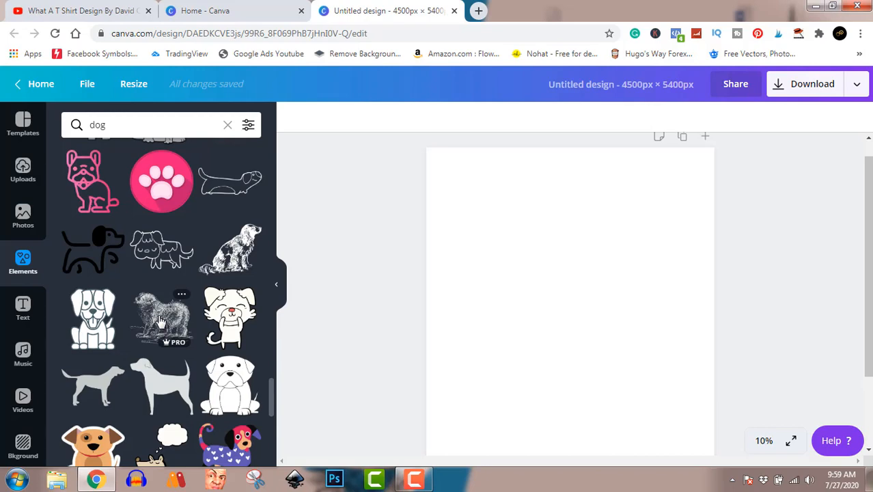
scroll(160, 321, "down", 5)
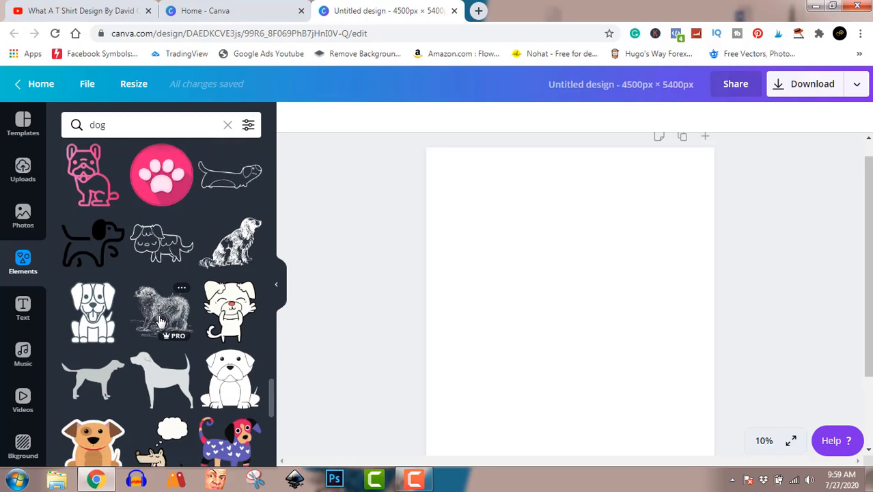
scroll(159, 321, "down", 7)
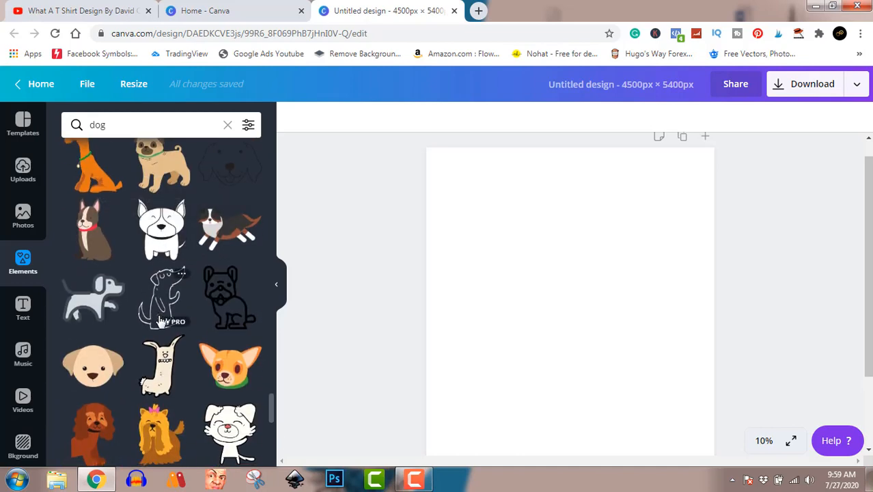
scroll(158, 317, "down", 5)
scroll(159, 321, "down", 2)
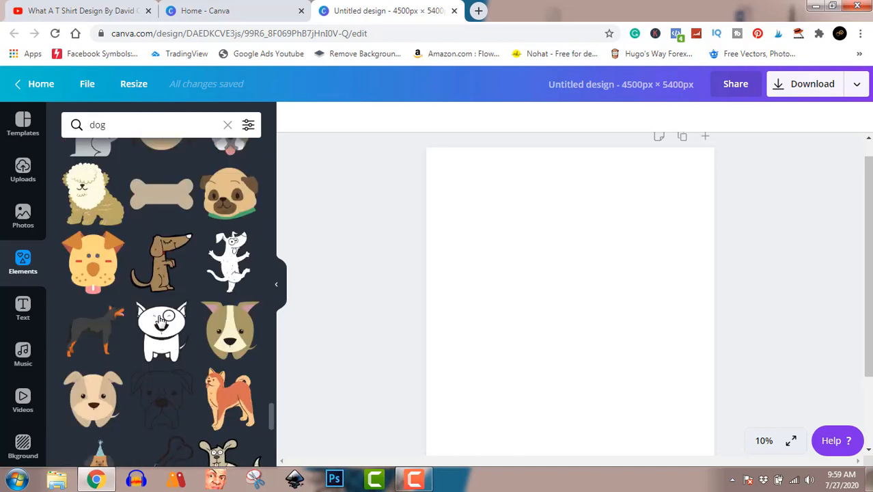
scroll(160, 320, "down", 6)
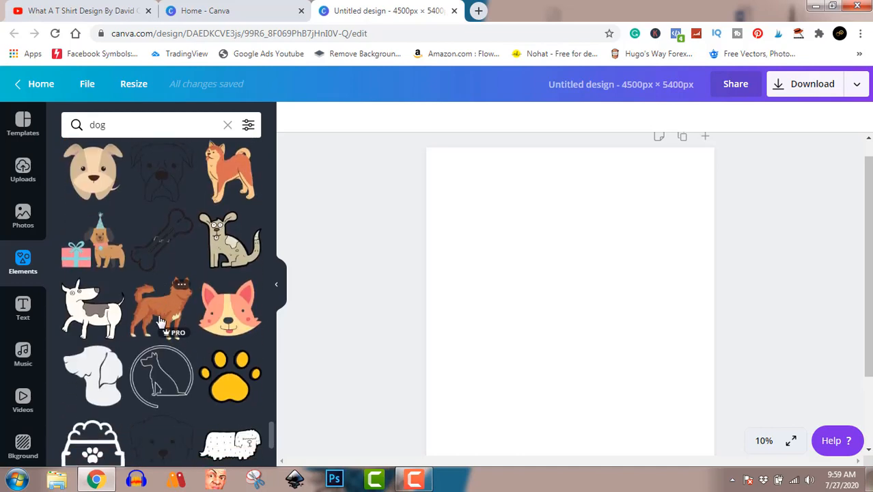
scroll(159, 319, "down", 8)
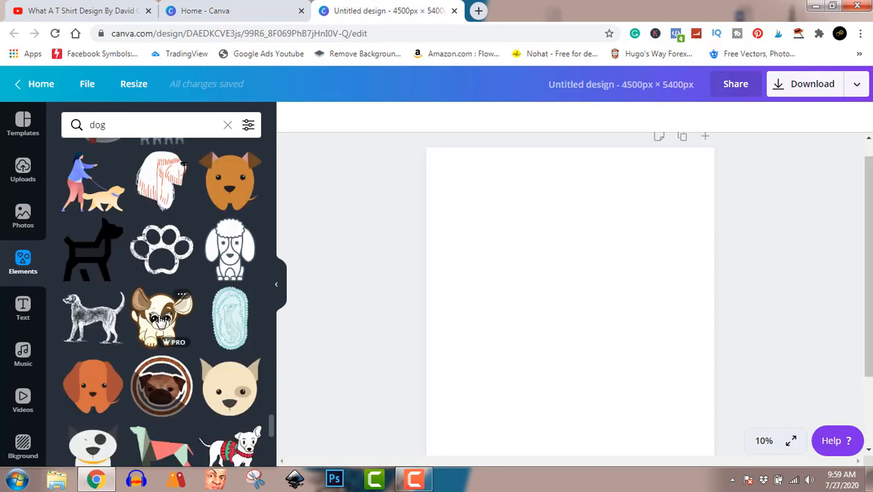
scroll(159, 321, "down", 2)
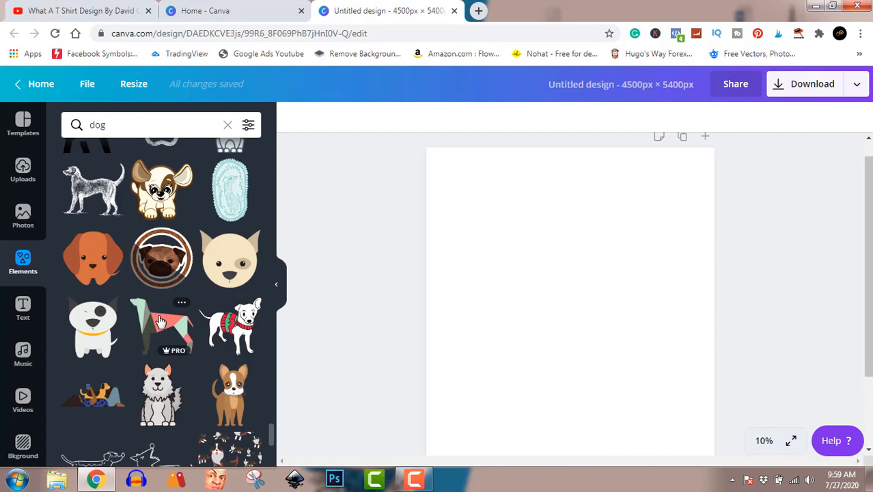
left_click(169, 259)
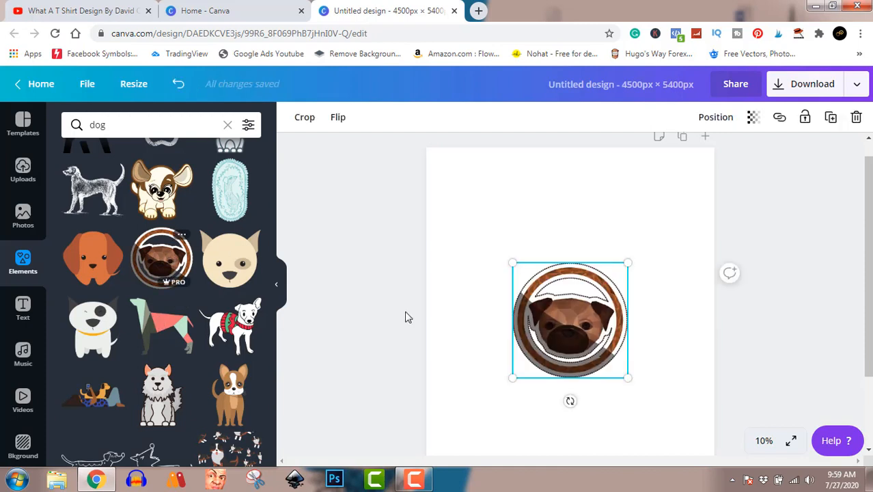
- Move the round pug badge to the upper part of the page and delete it
left_click_drag(579, 332, 580, 241)
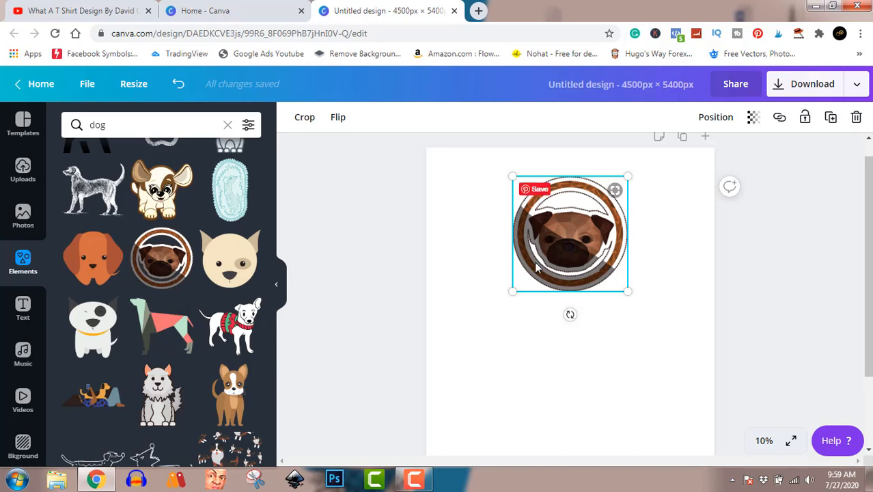
key("Delete")
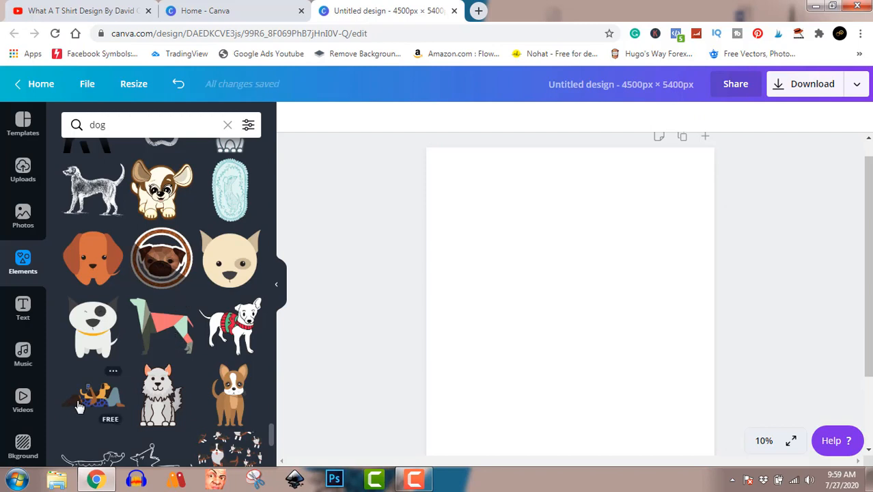
left_click(159, 329)
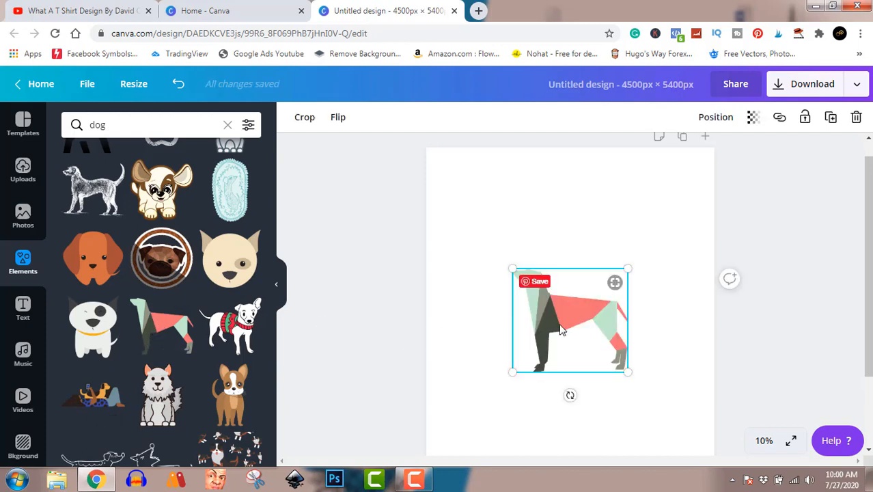
left_click_drag(628, 372, 642, 383)
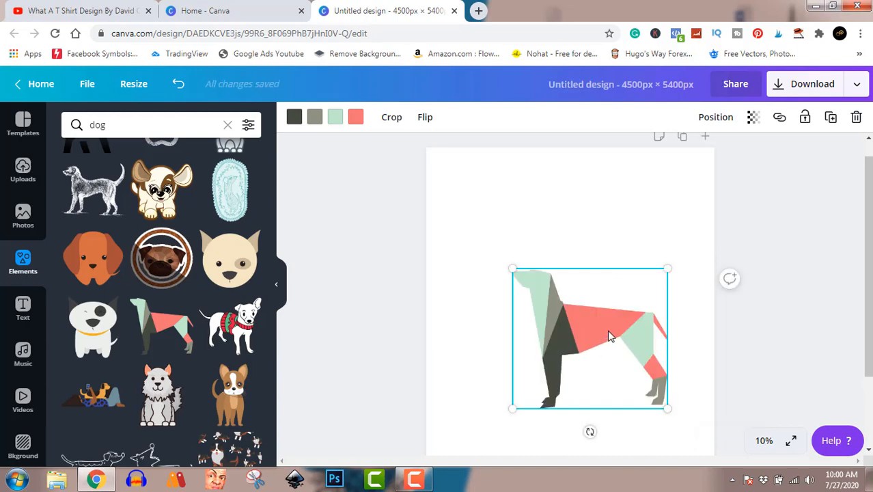
left_click_drag(611, 336, 586, 257)
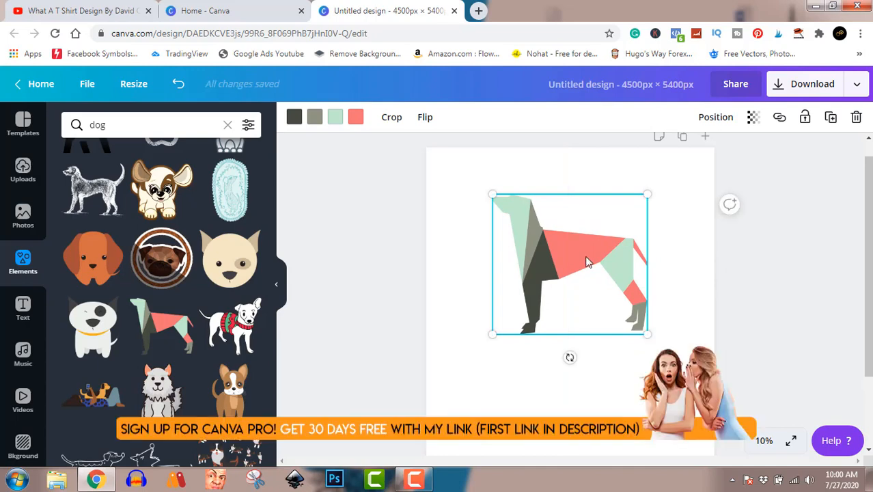
key("Delete")
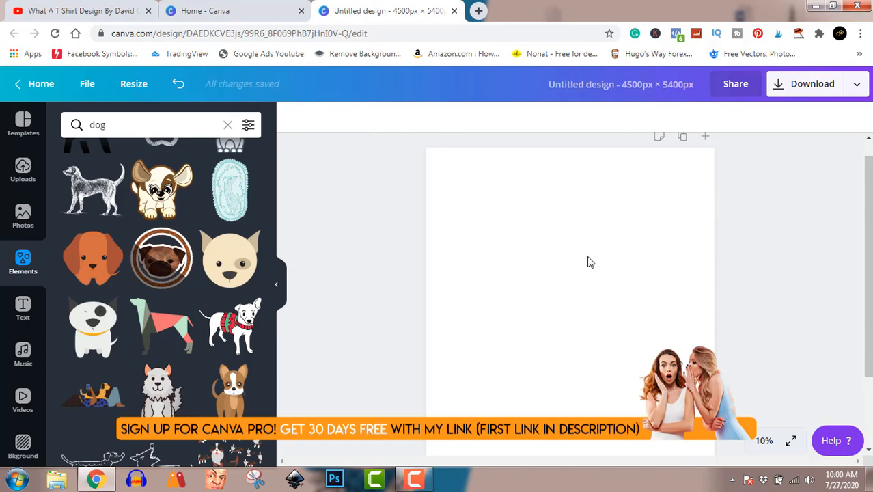
- Add the graphic of a woman lying down with a dog on her, enlarge it and center it in the page's upper half
left_click(92, 400)
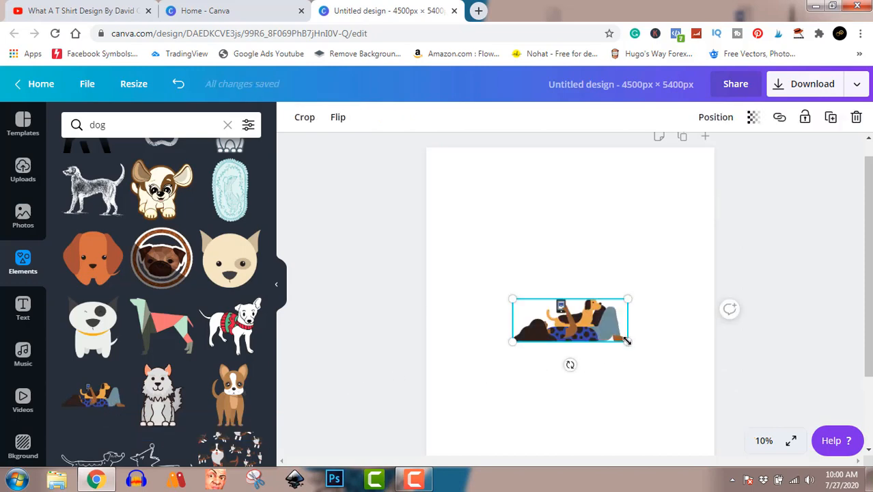
left_click_drag(656, 364, 688, 390)
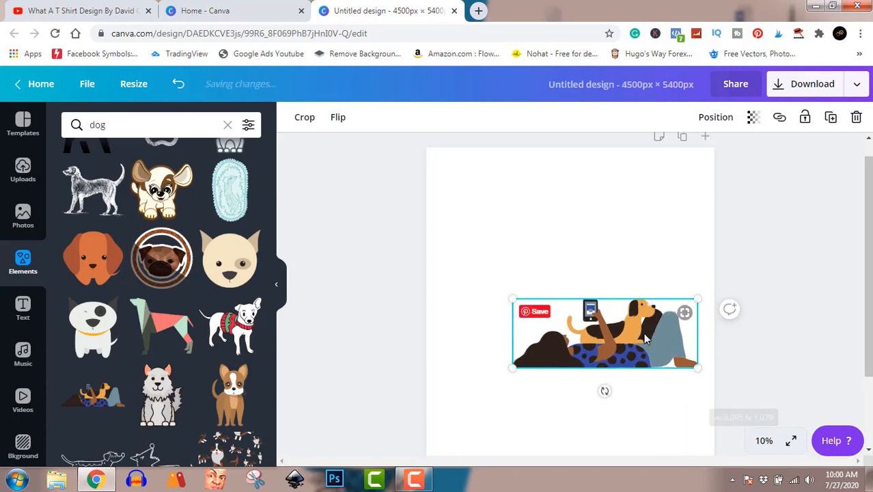
left_click_drag(636, 331, 611, 251)
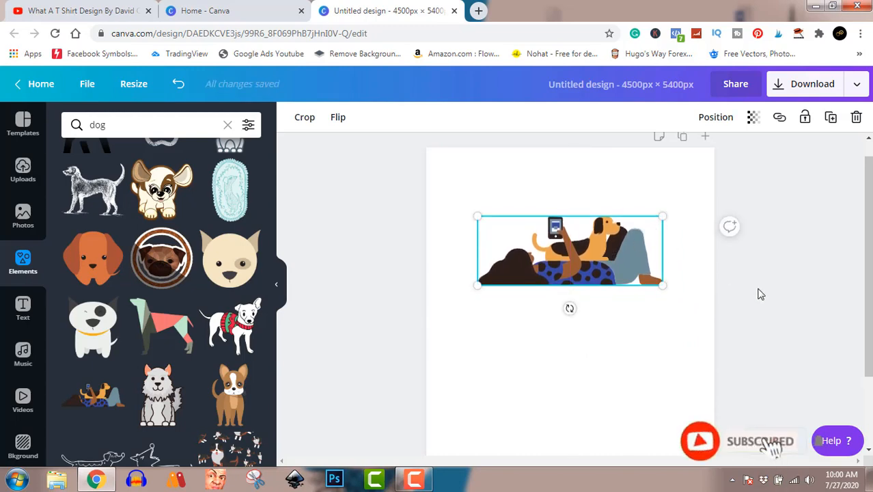
left_click(574, 341)
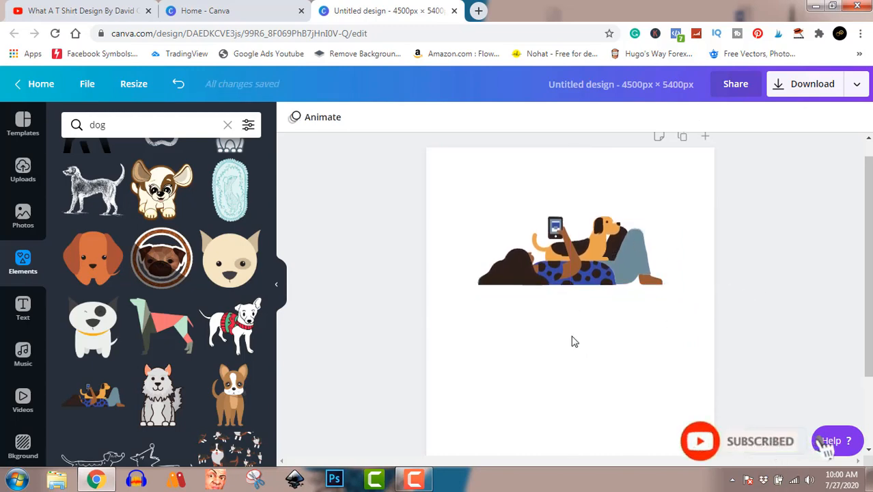
- Add the RODEO font combination below the dog illustration and enlarge it to font size 304
left_click(23, 311)
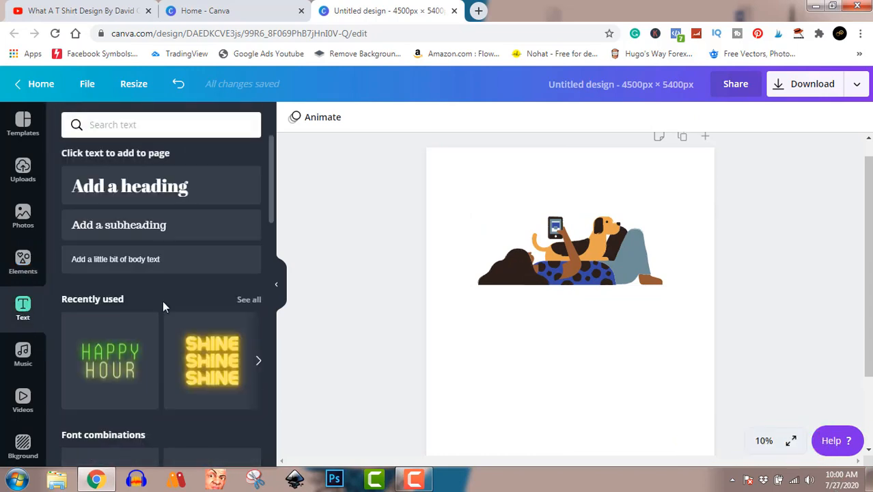
scroll(163, 304, "down", 3)
scroll(163, 308, "down", 1)
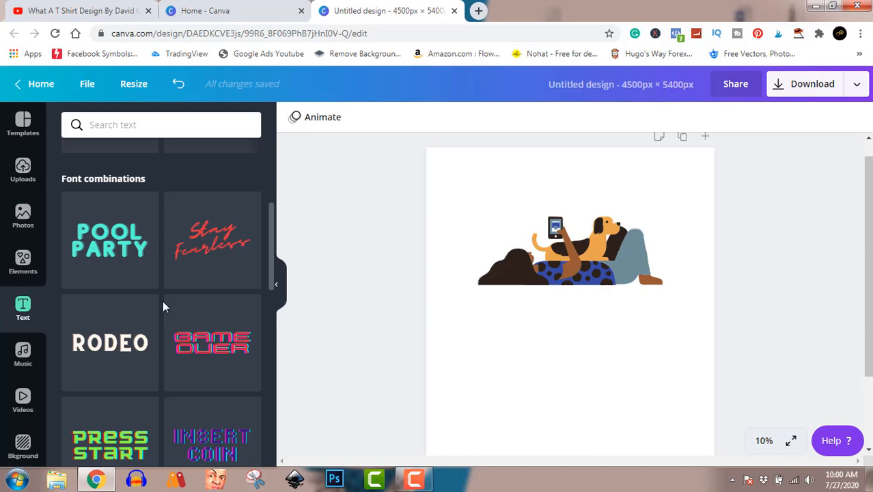
scroll(162, 307, "down", 2)
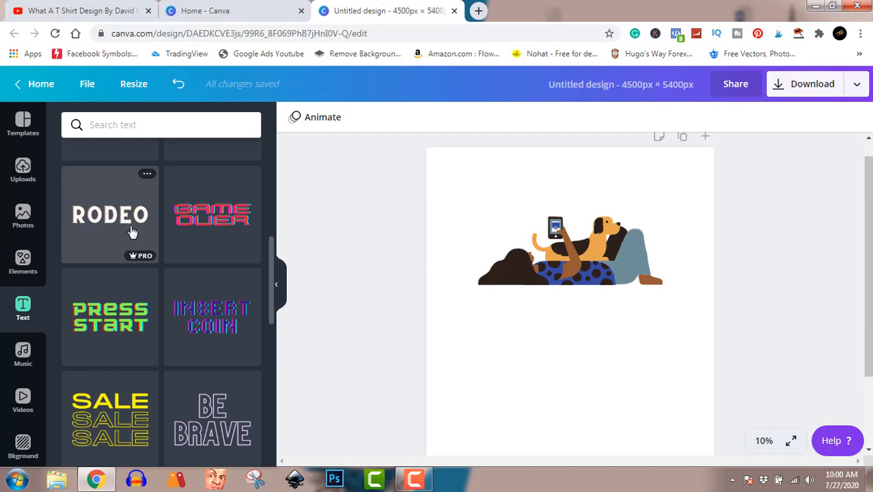
left_click(130, 230)
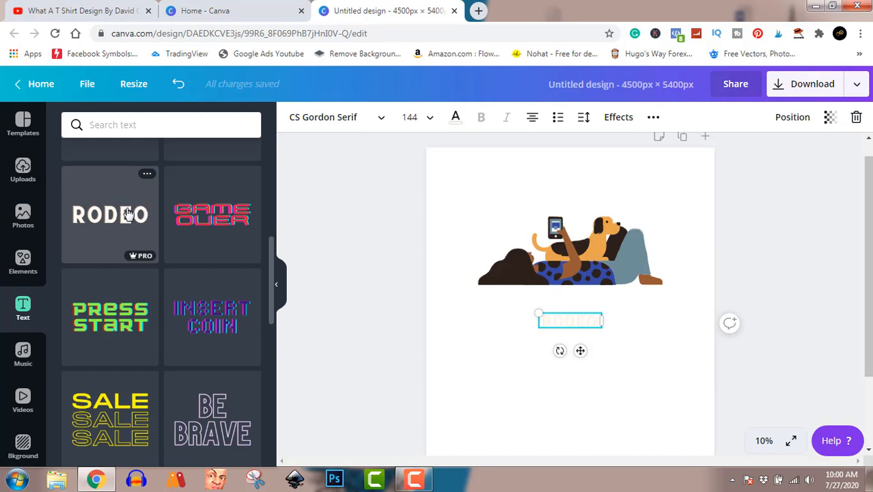
left_click(415, 482)
left_click(415, 480)
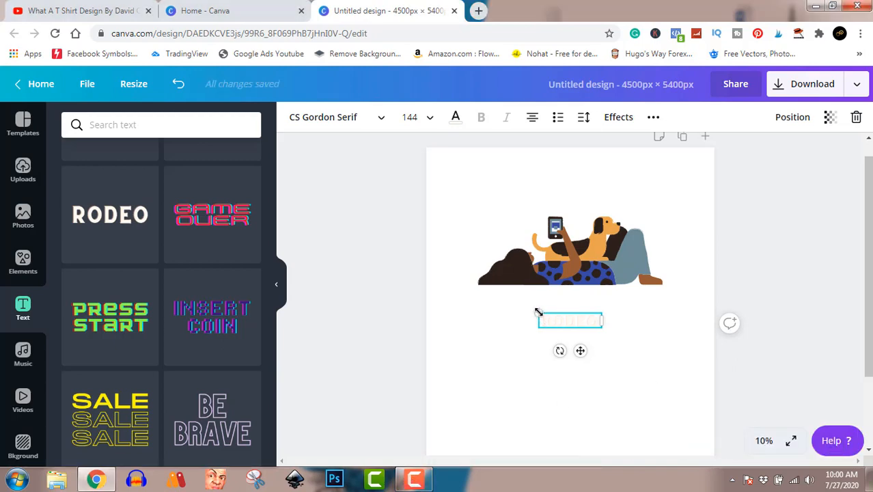
left_click_drag(539, 311, 468, 298)
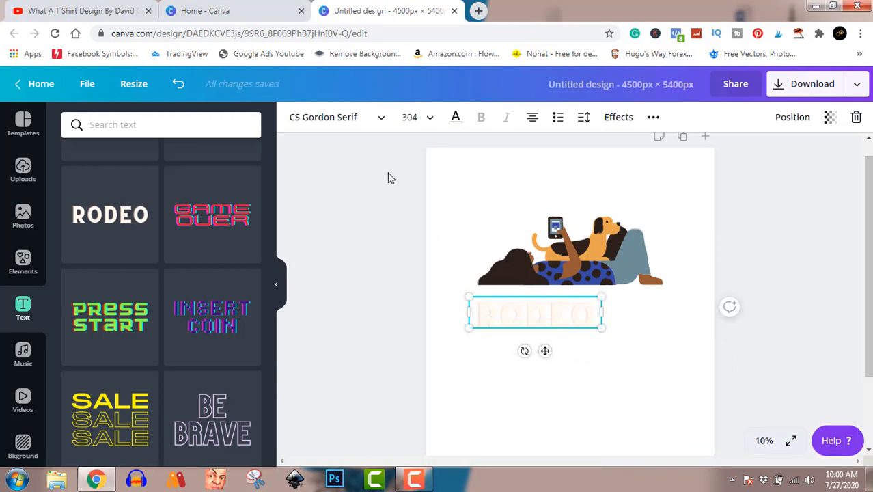
- Try dark gray, coral and the navy brand color on the RODEO text
left_click(457, 118)
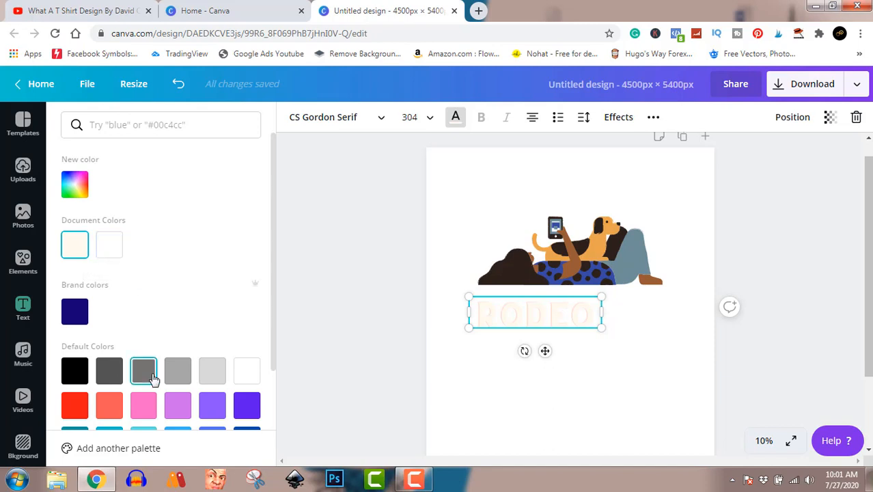
left_click(108, 384)
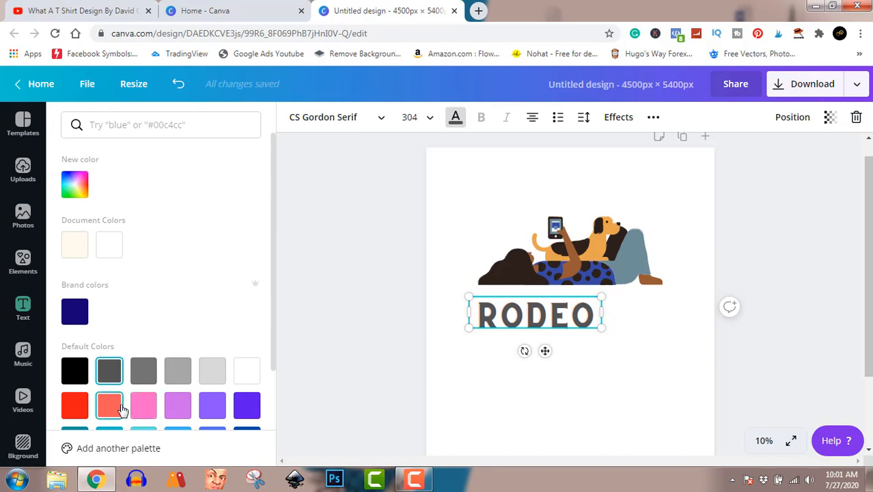
left_click(122, 409)
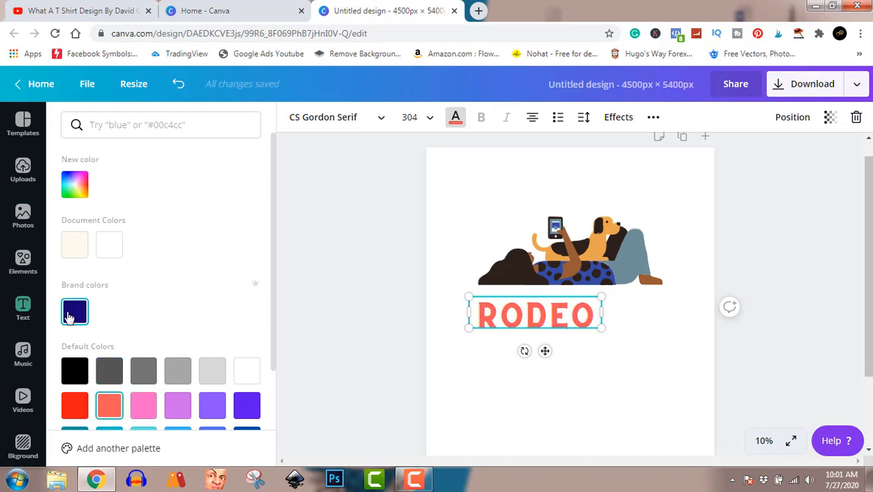
left_click(74, 315)
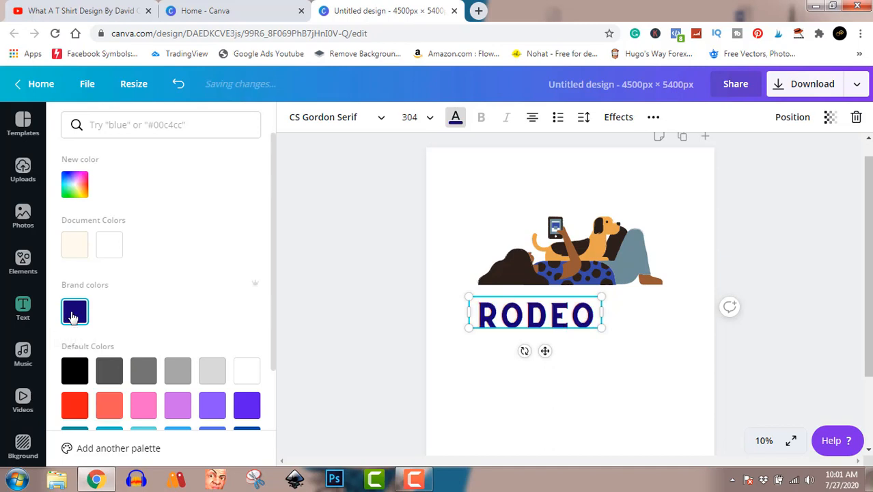
- Mix a custom bright blue, #322efa, for the RODEO text
left_click(74, 184)
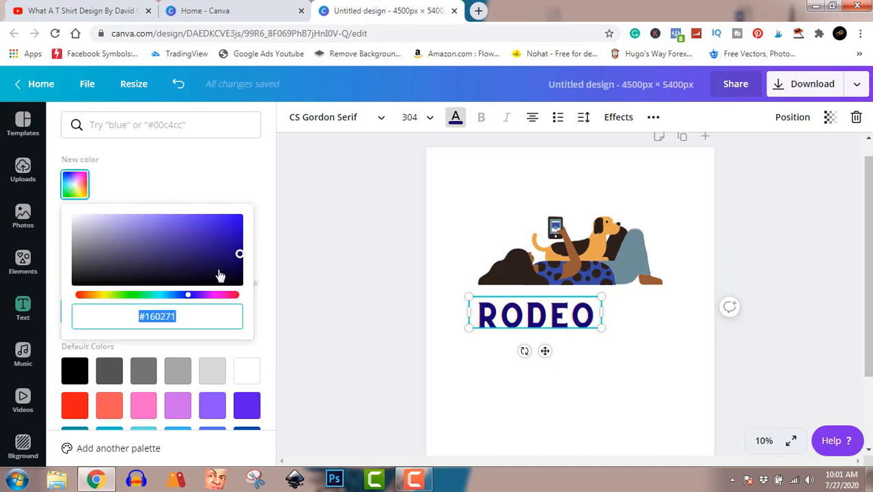
left_click_drag(239, 257, 219, 242)
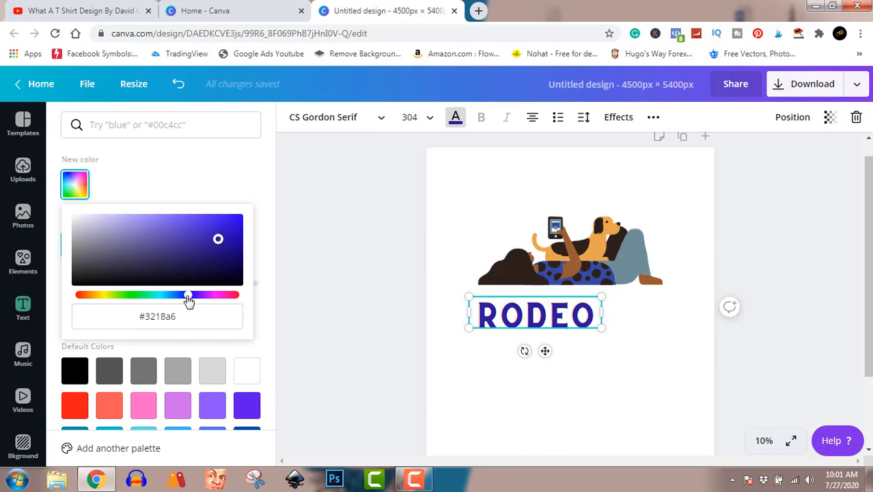
left_click_drag(189, 295, 185, 295)
mouse_move(223, 228)
left_mouse_down()
mouse_move(213, 222)
mouse_move(222, 218)
left_mouse_up()
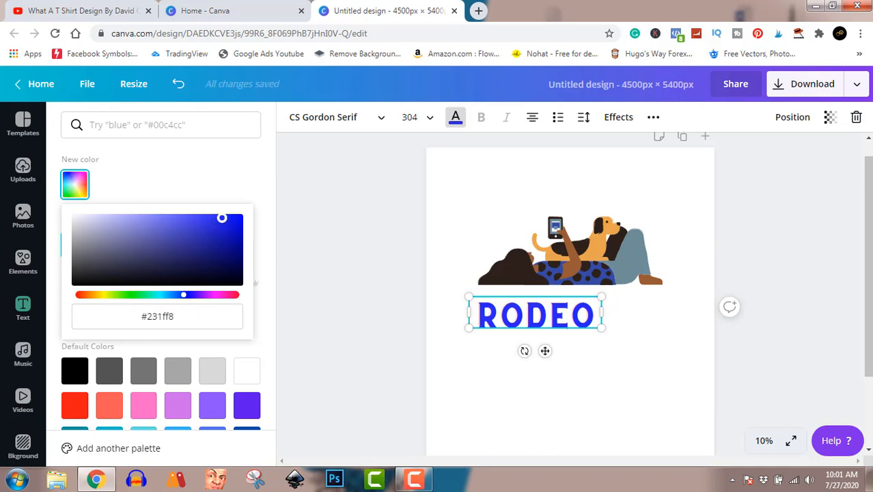
left_click(217, 239)
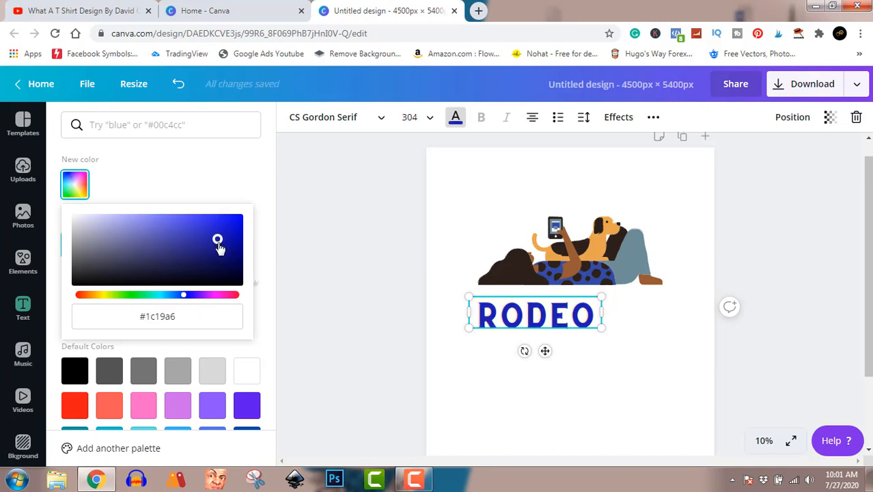
left_click(194, 229)
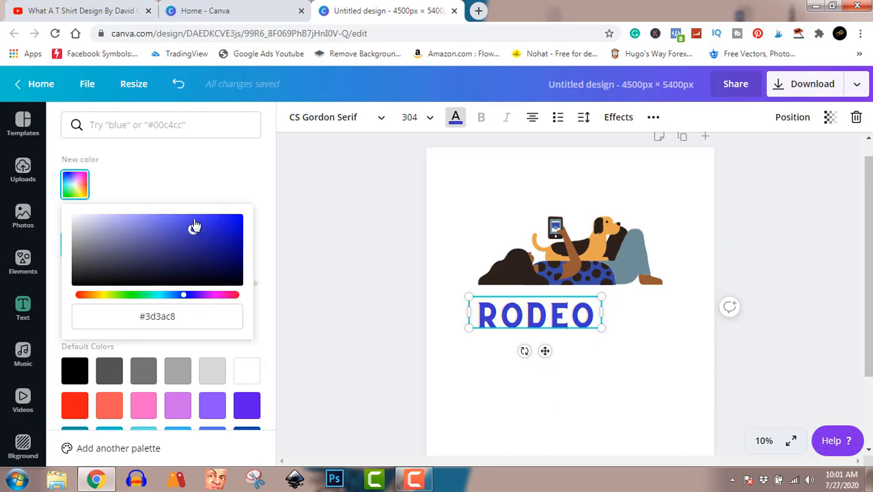
left_click(197, 219)
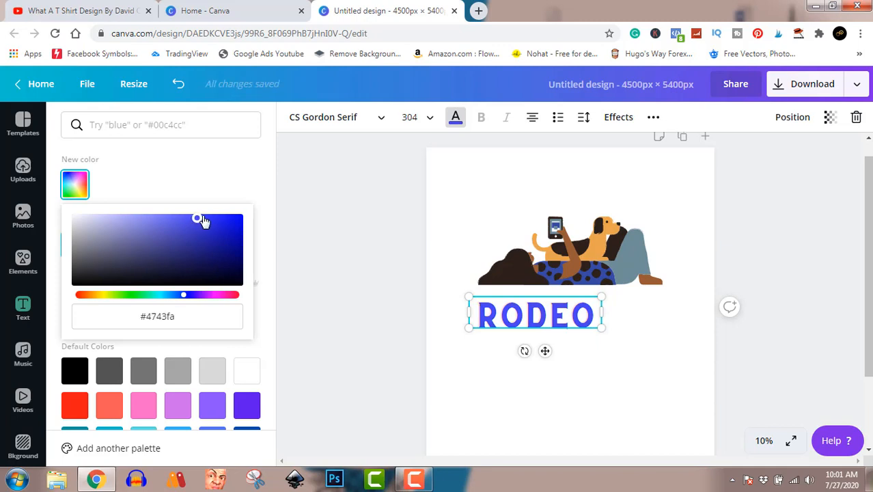
left_click(202, 218)
left_click(207, 218)
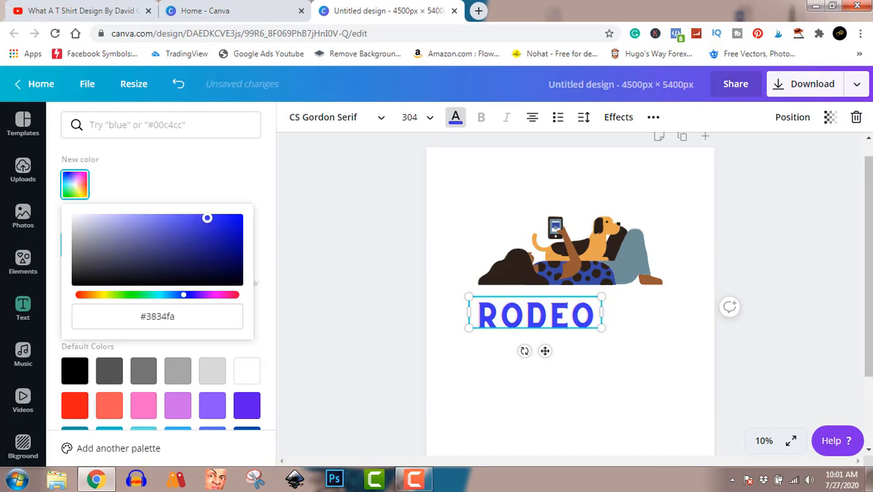
left_click(212, 217)
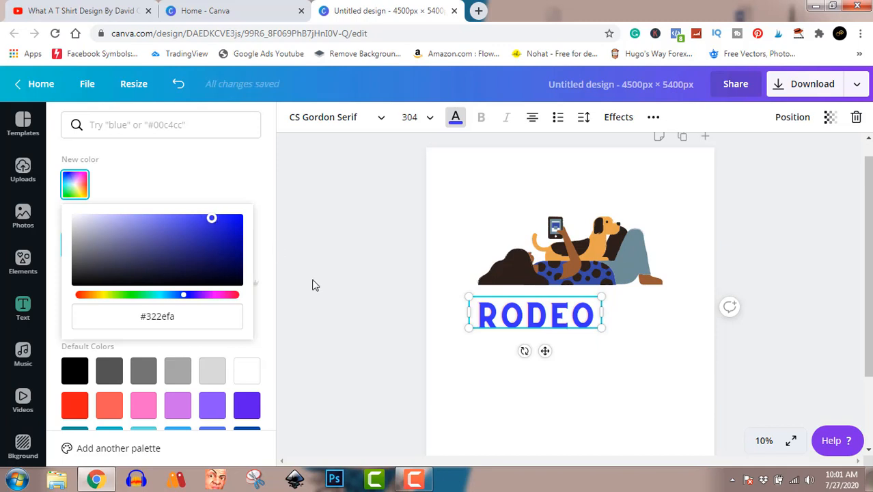
- Replace the RODEO text with the slogan DOG'S ARE ALWAYS WATCHING
double_click(557, 316)
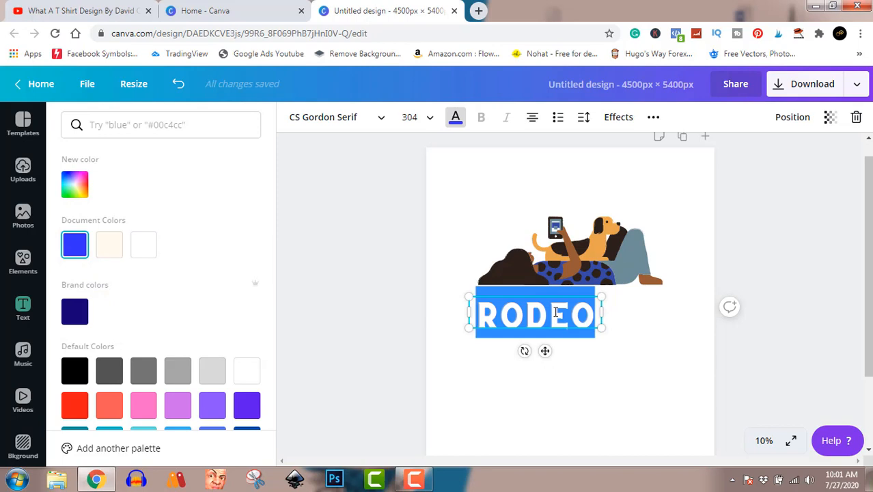
type("DO")
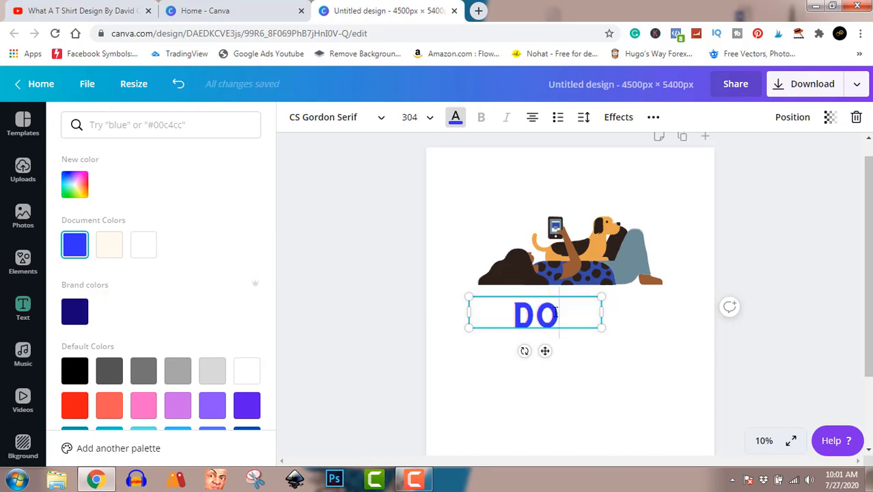
type("G")
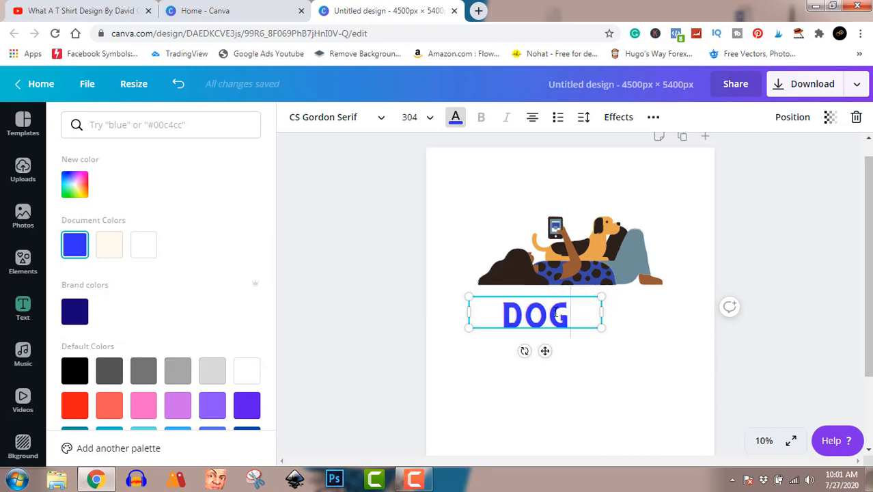
type("'S")
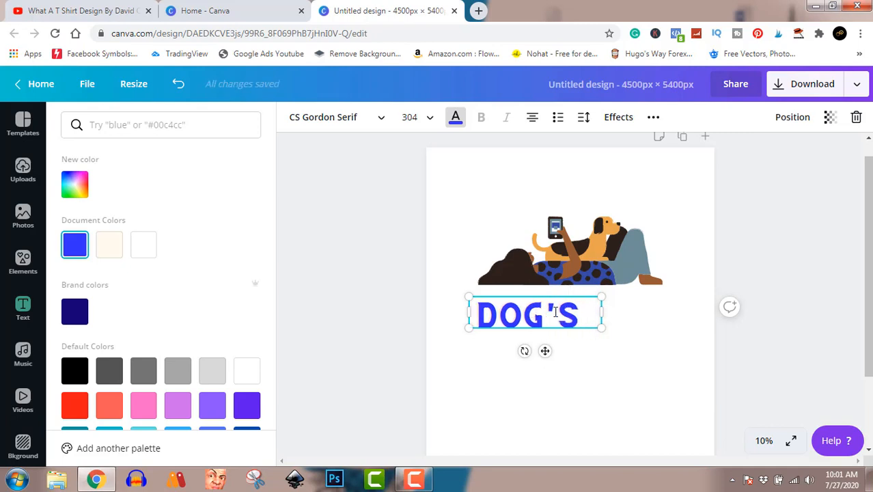
type(" ARE")
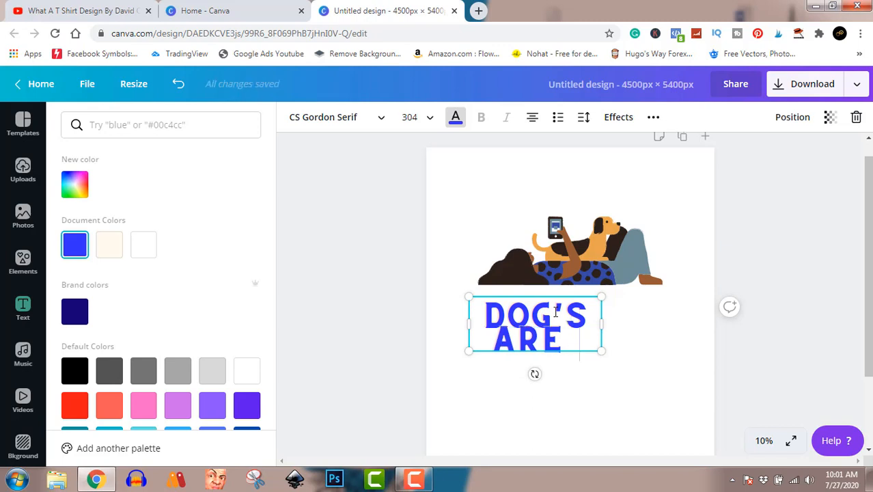
key("BackSpace")
key("Return")
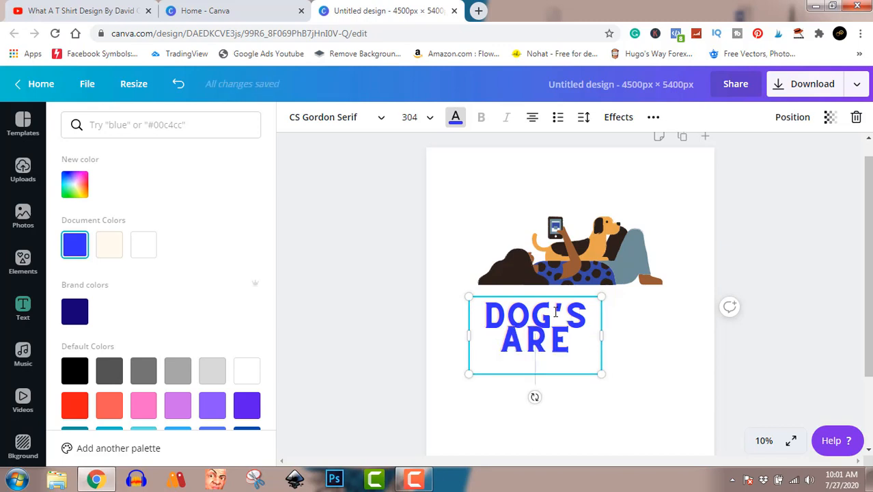
type("ALWAY")
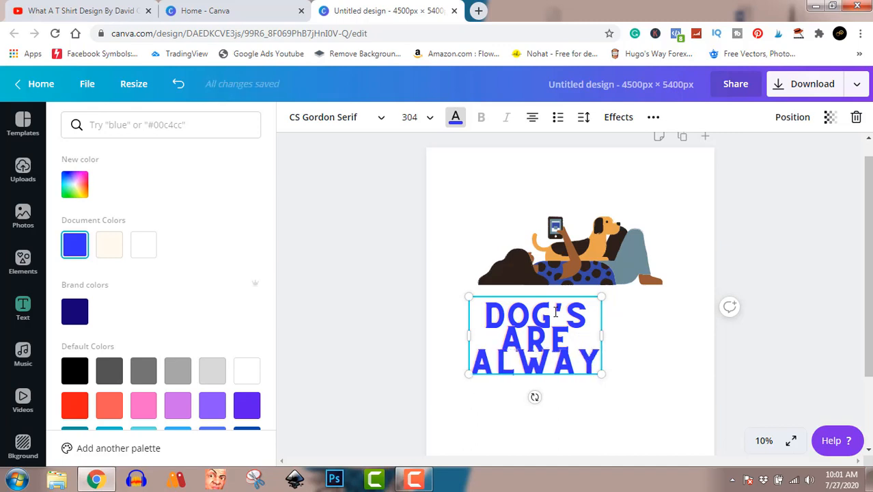
type("S")
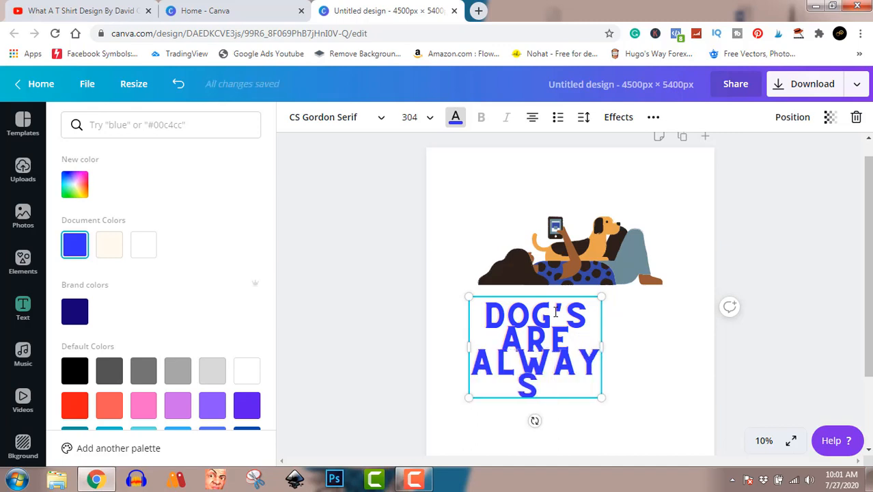
type(" WA")
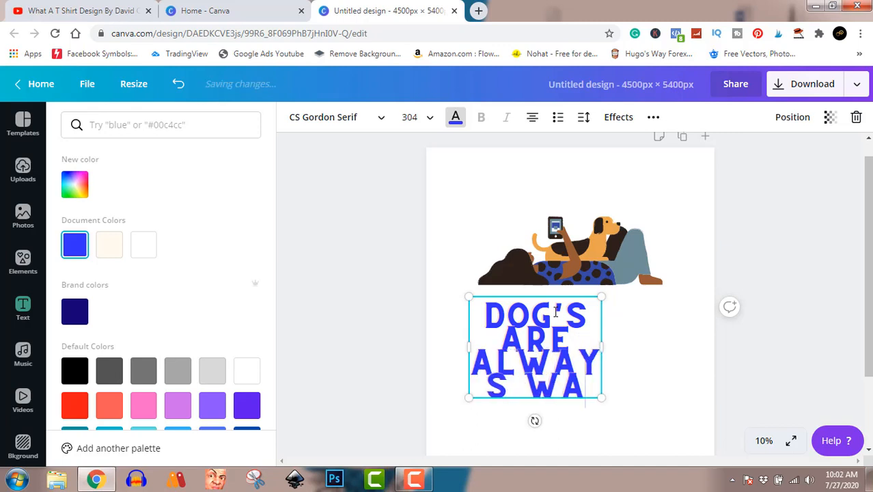
type("TCHING")
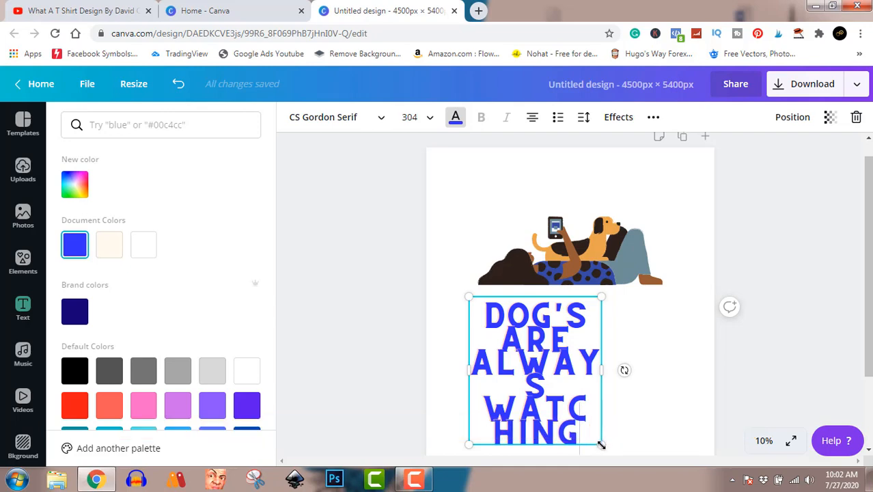
- Fit the slogan on three lines at font size 209 and place it directly beneath the dog illustration
left_click_drag(601, 443, 618, 322)
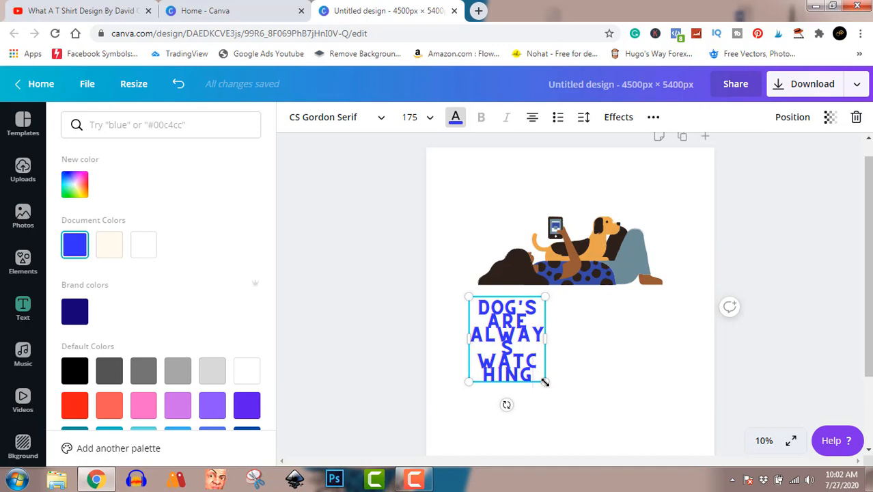
left_click_drag(545, 383, 642, 362)
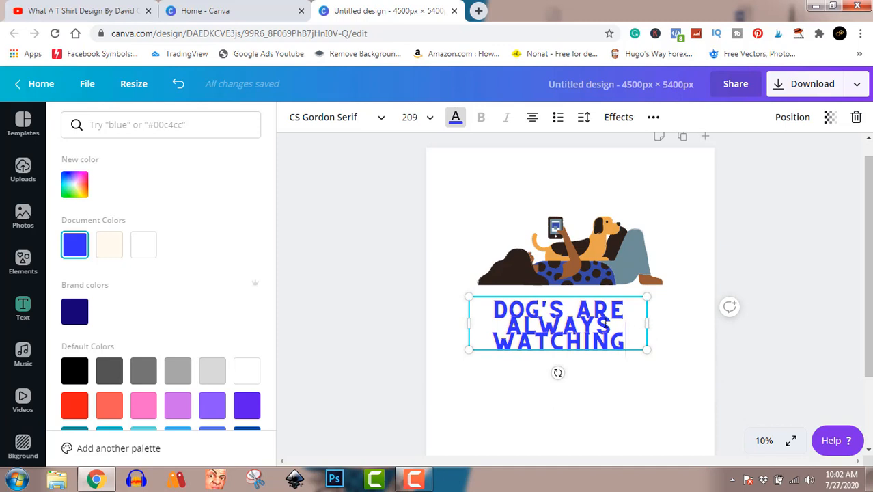
left_click(813, 367)
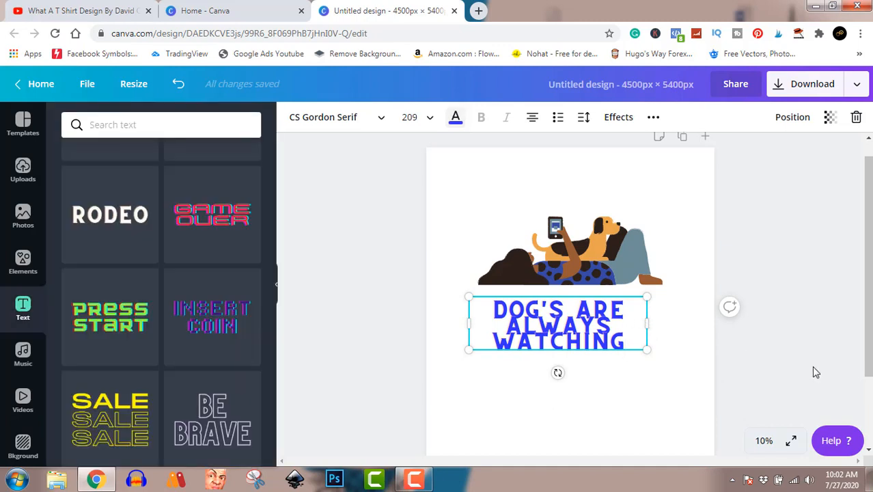
left_click(752, 360)
left_click_drag(593, 332, 602, 320)
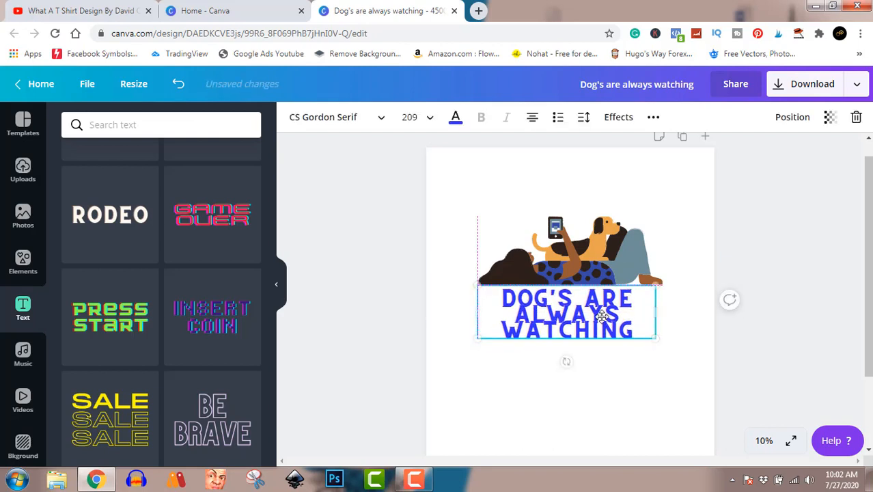
left_click(760, 347)
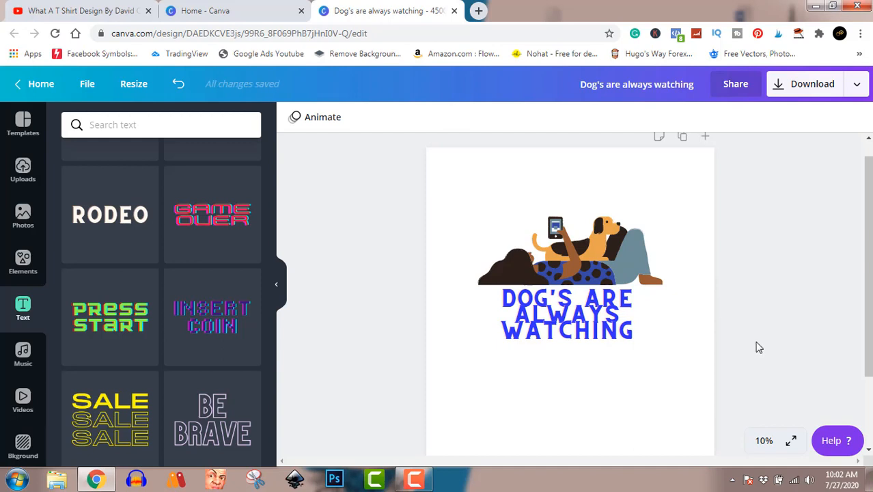
- Try the custom blues #2f2bdb, #4441f8 and #7875fd, the peach #fd9e75 and the brown #92573f on the slogan
left_click(585, 278)
left_click(590, 318)
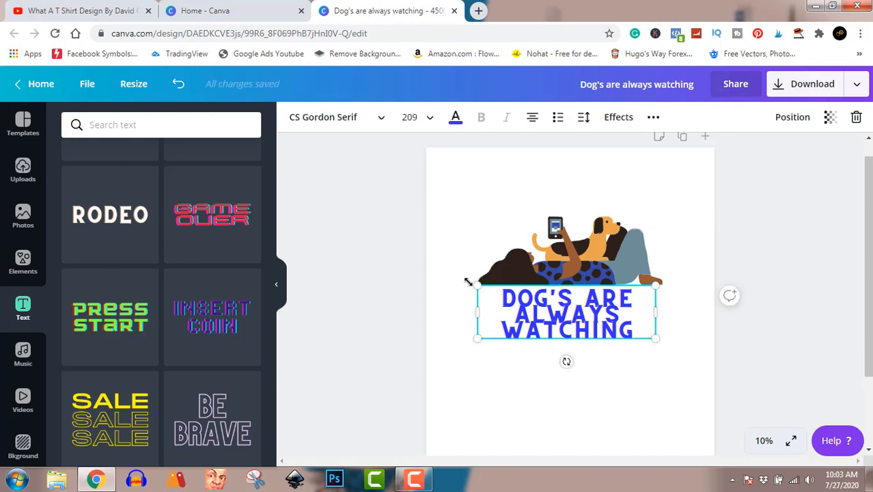
left_click(455, 117)
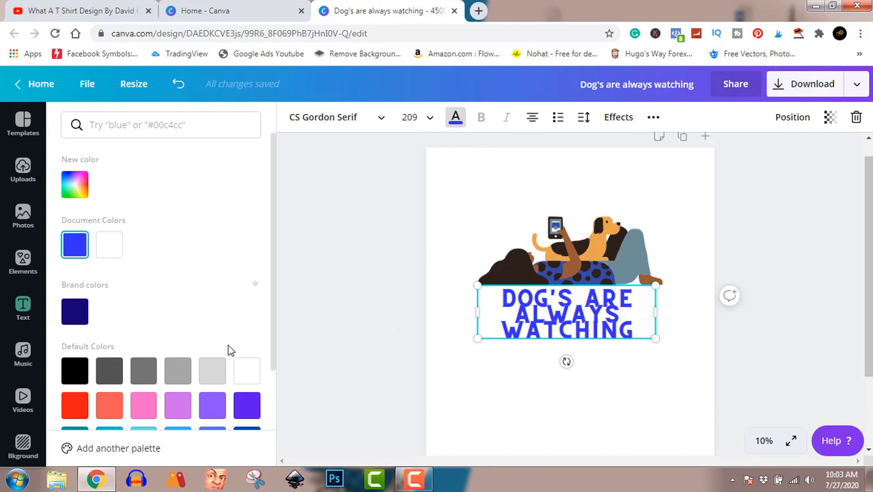
left_click(74, 189)
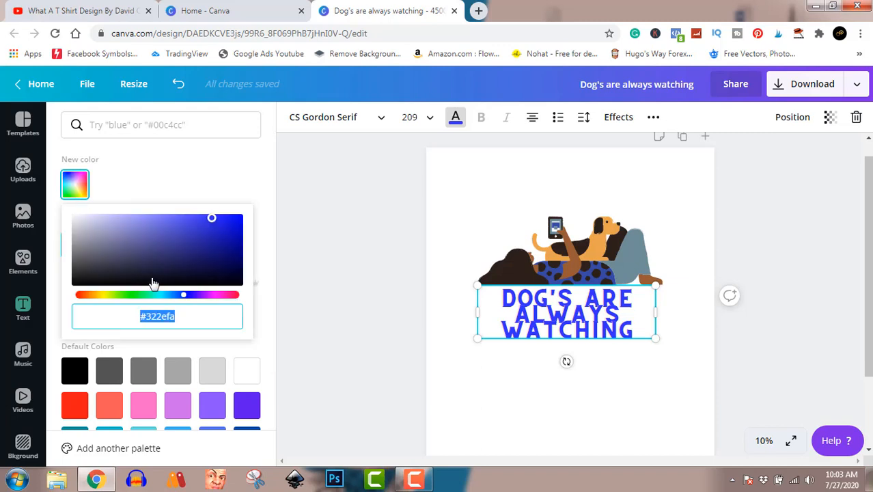
left_click(185, 299)
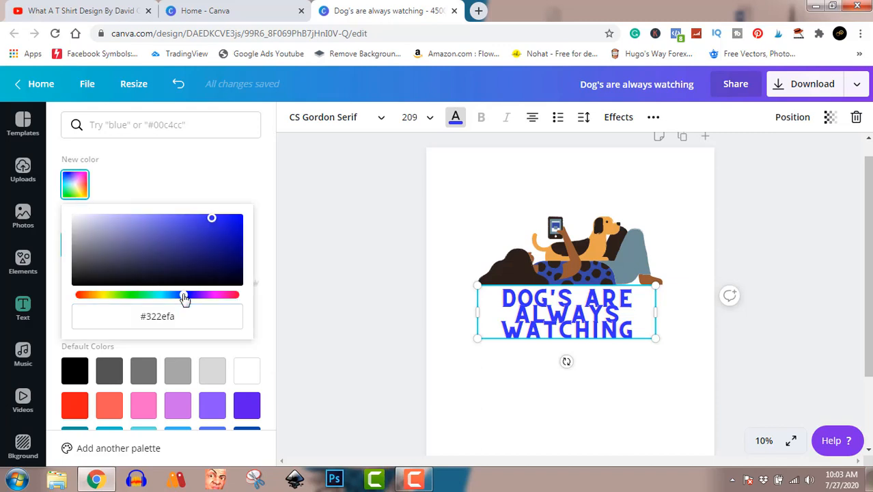
left_click(209, 225)
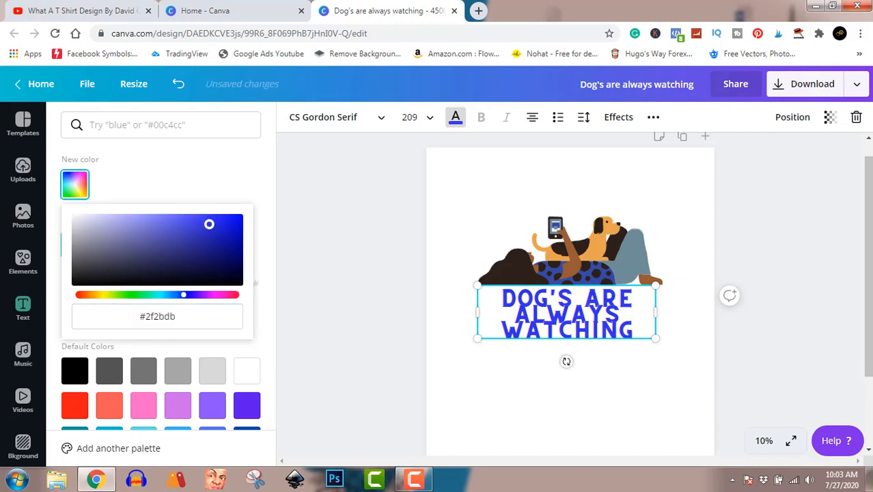
left_click(198, 218)
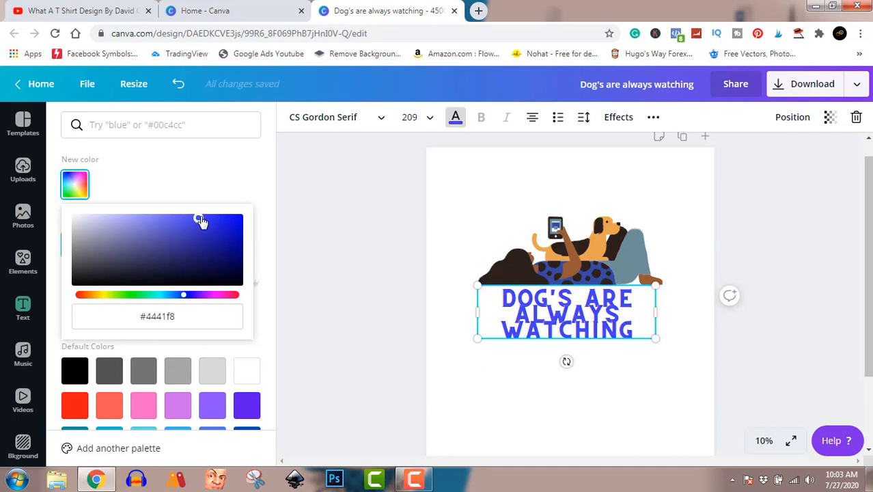
left_click_drag(201, 220, 164, 217)
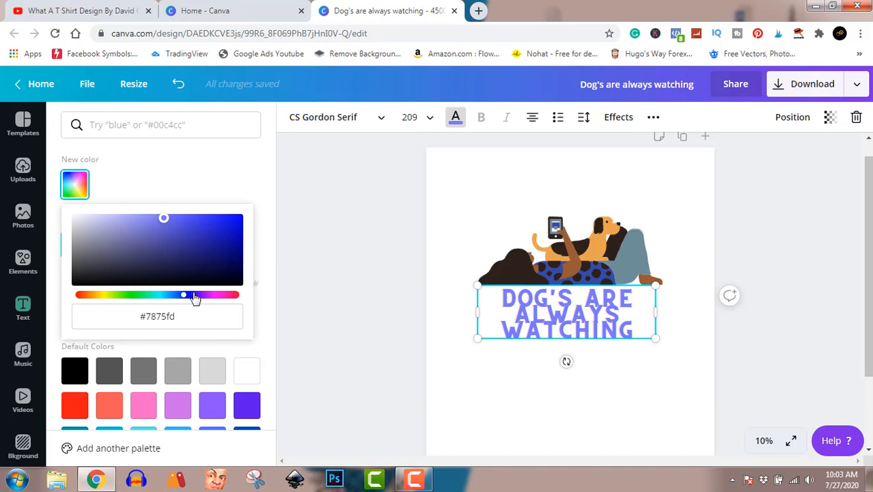
left_click(86, 295)
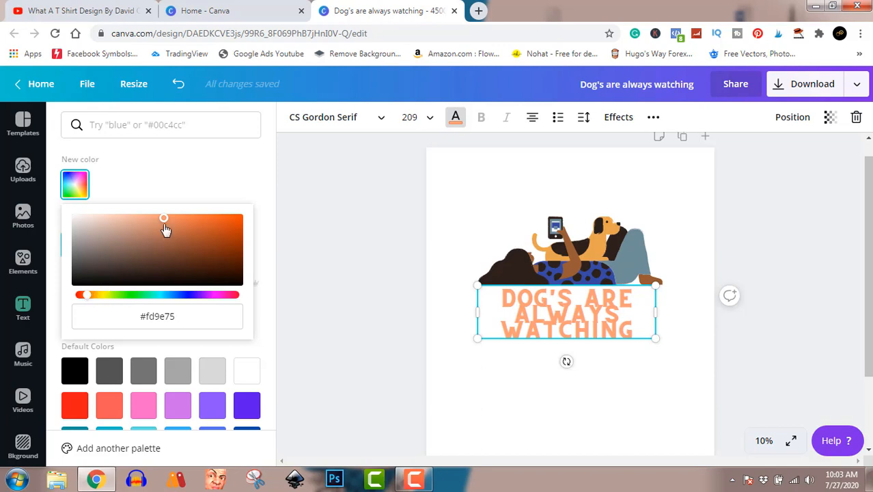
left_click_drag(167, 219, 169, 245)
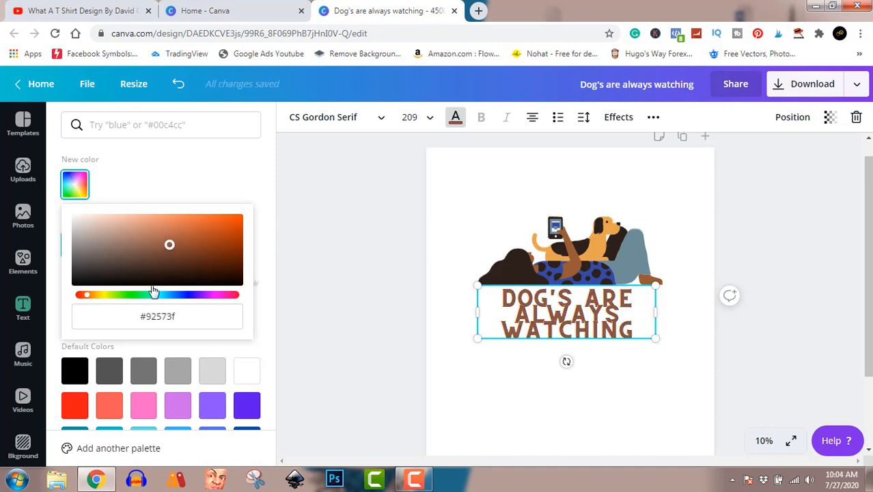
- Mix a custom slate blue, #506c96, for the slogan text
left_click_drag(154, 294, 174, 294)
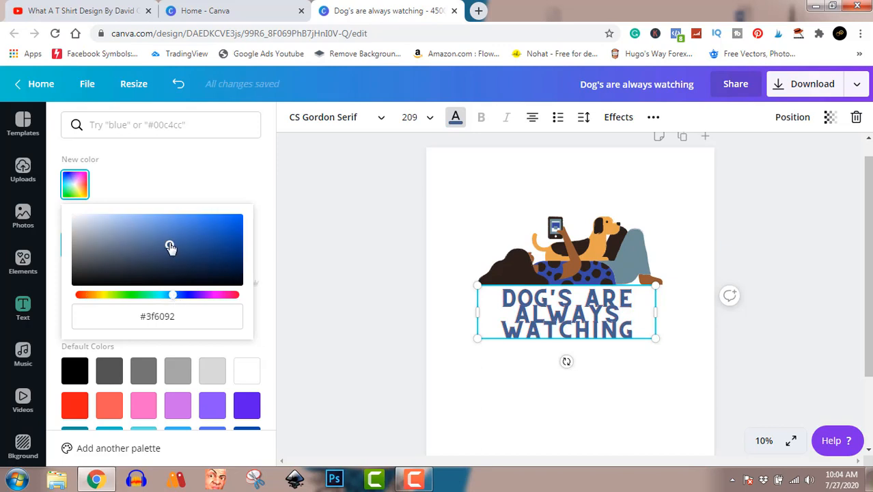
left_click_drag(171, 248, 151, 244)
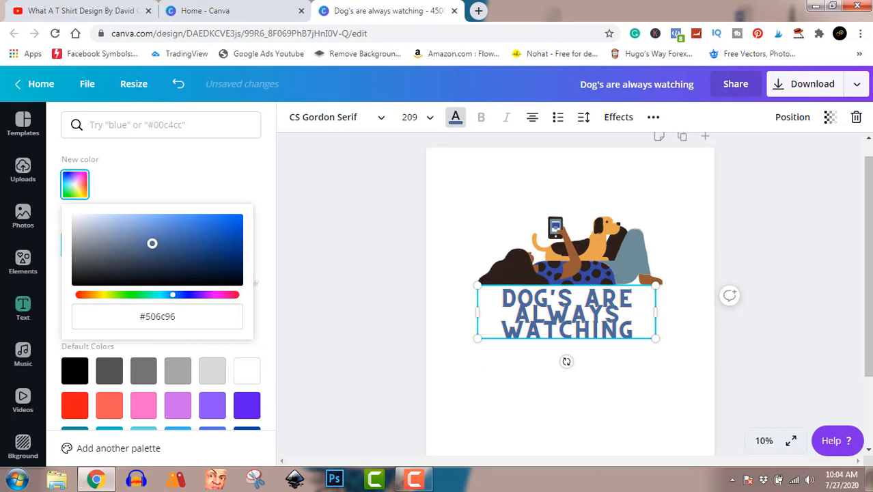
left_click(367, 267)
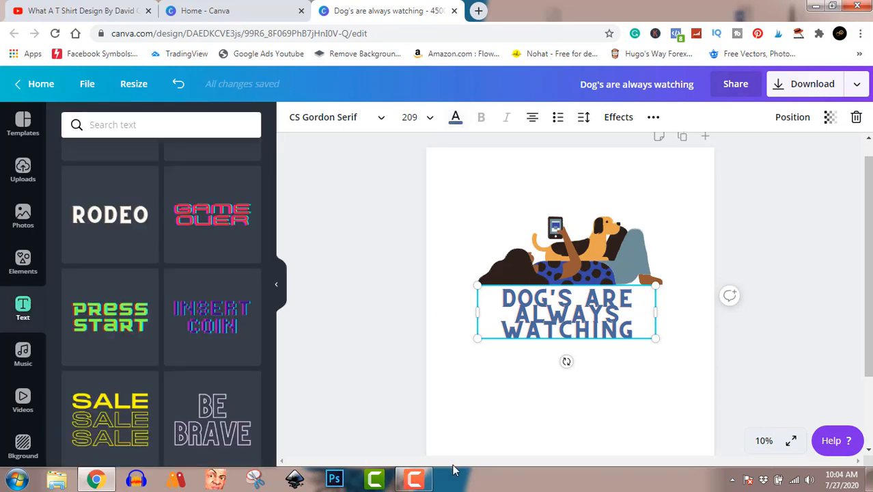
left_click(419, 479)
left_click(422, 482)
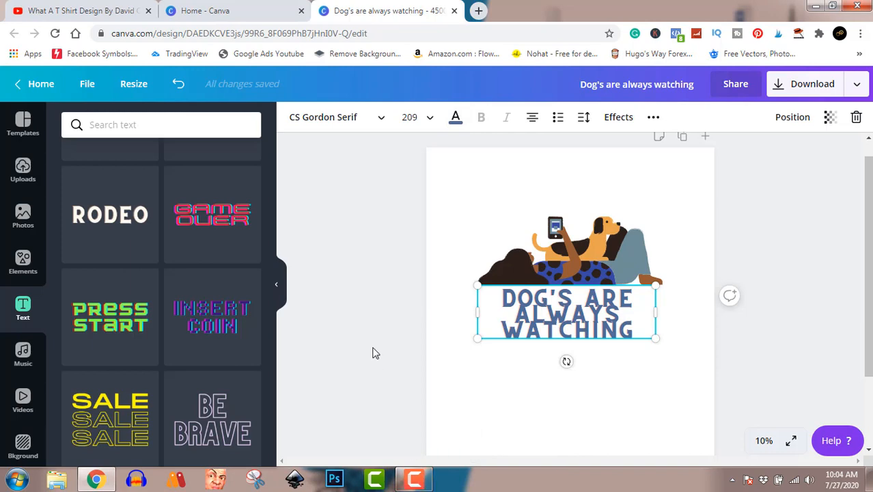
- Download the design as a 4500 x 5400 px PNG with a transparent background and dismiss the saved-design dialog
left_click(769, 300)
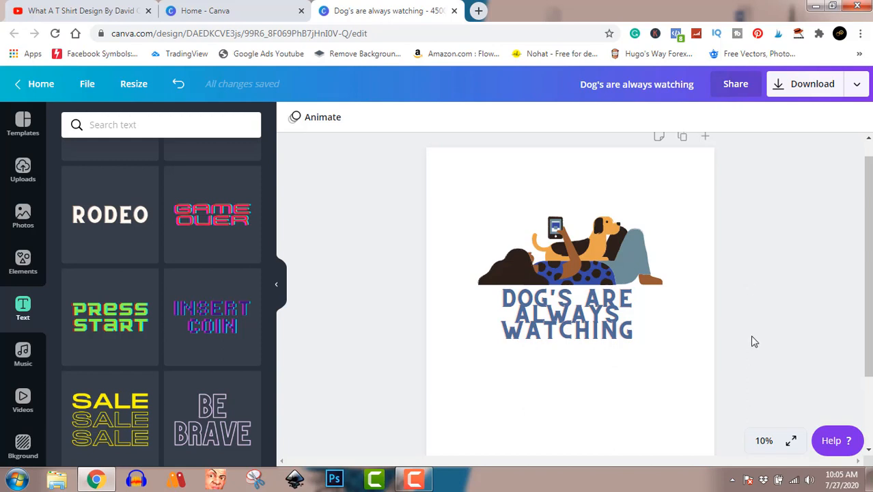
left_click(811, 85)
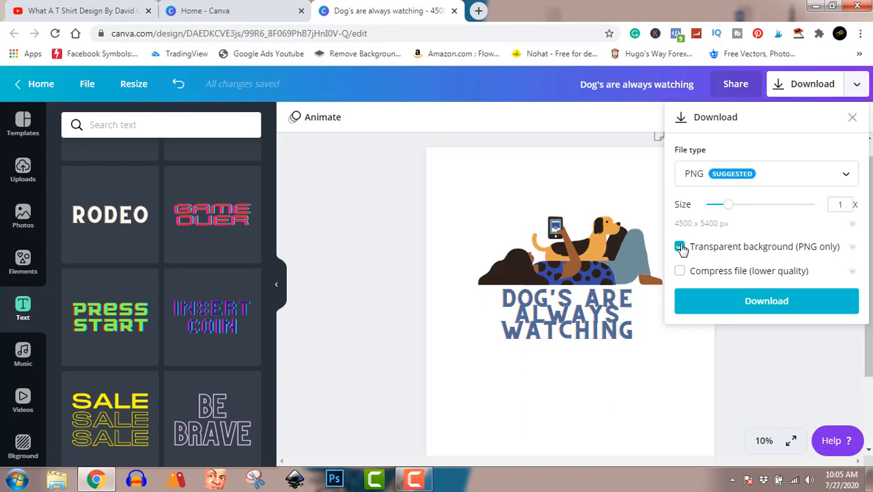
left_click(763, 301)
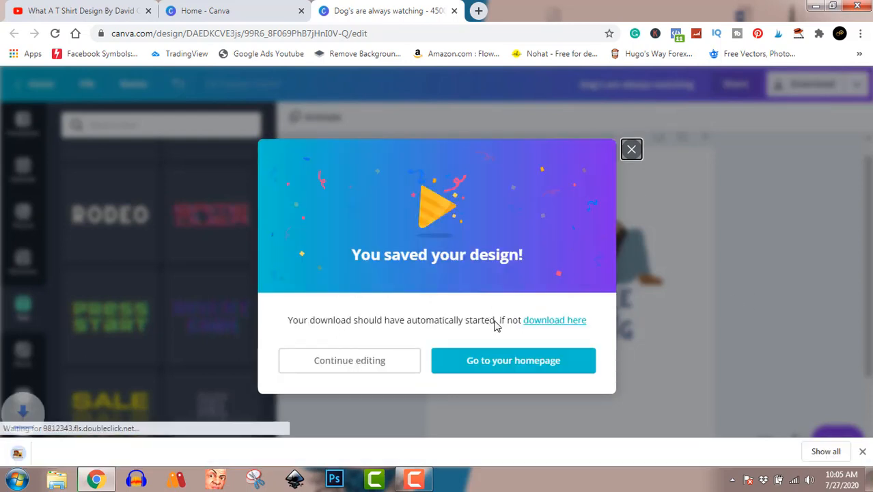
left_click(631, 136)
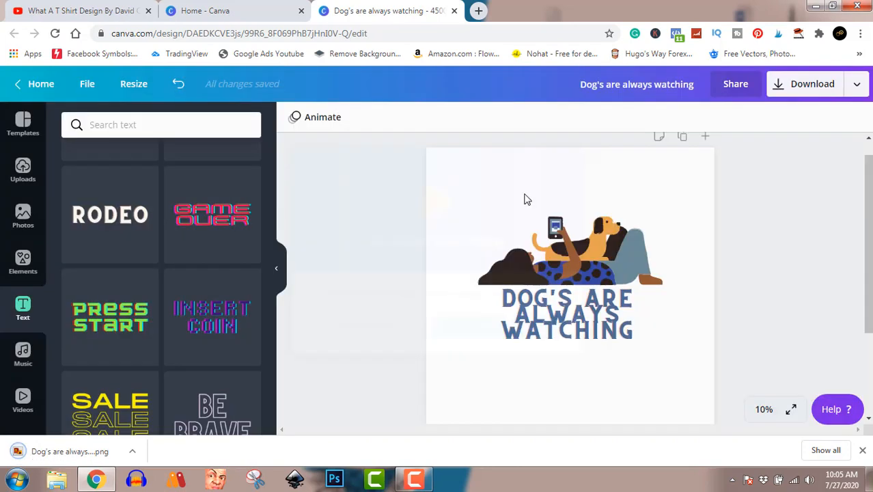
- Show the downloaded PNG in its folder and open it in Windows Photo Viewer to inspect the design
left_click(132, 451)
left_click(166, 408)
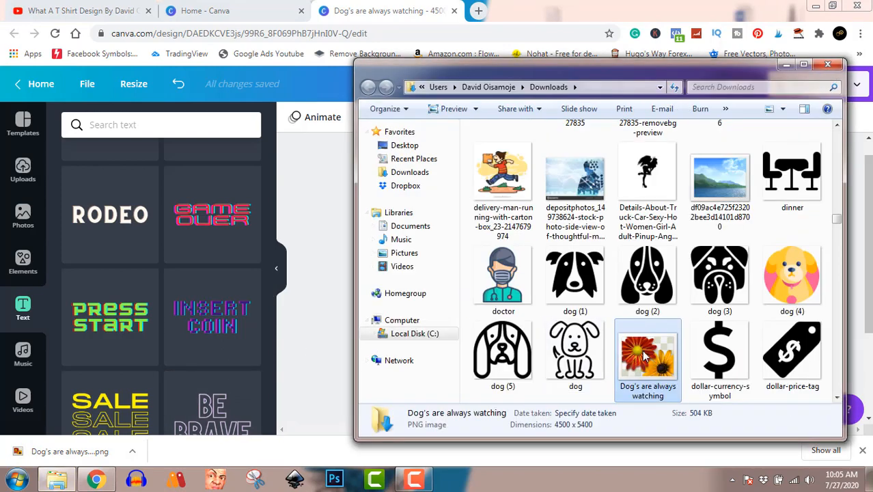
double_click(648, 351)
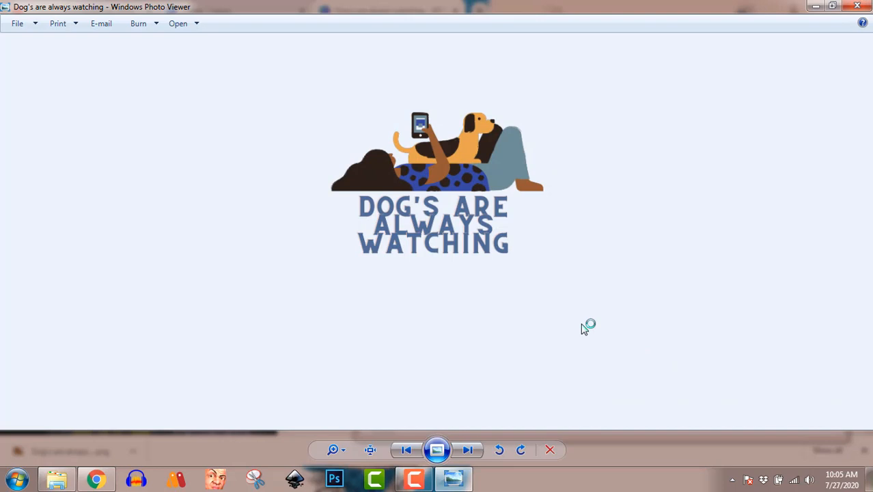
left_click(415, 479)
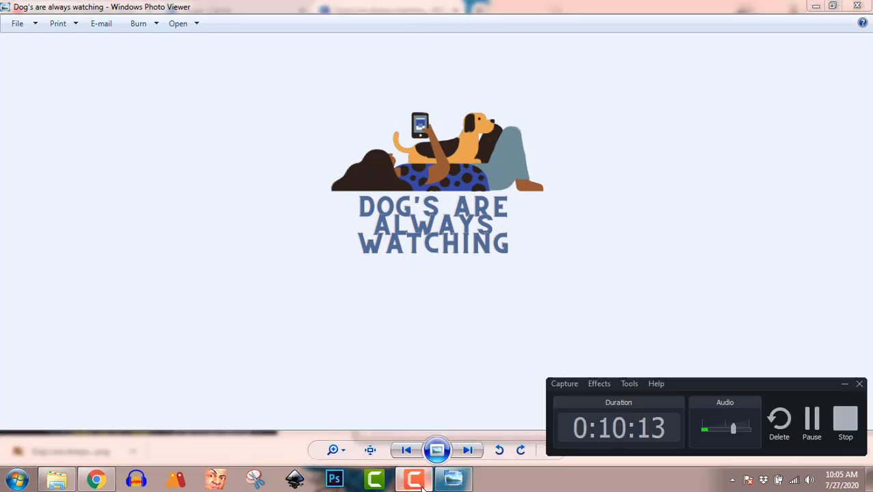
left_click(422, 483)
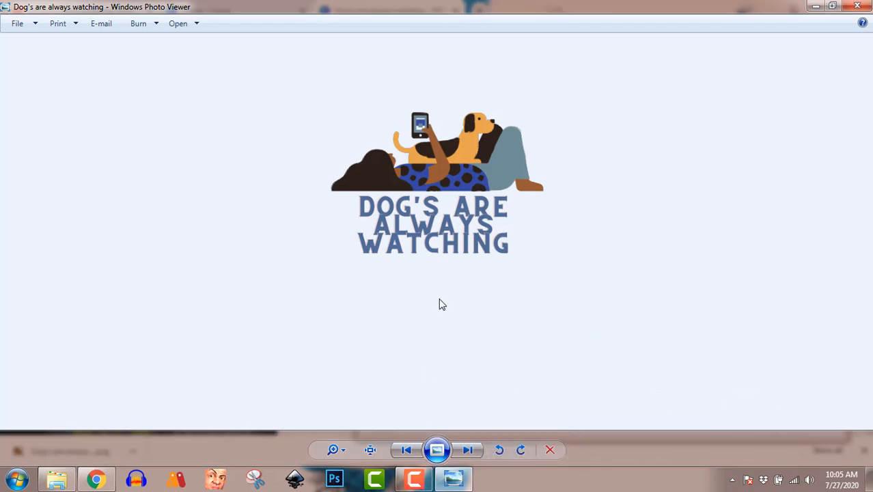
mouse_move(406, 487)
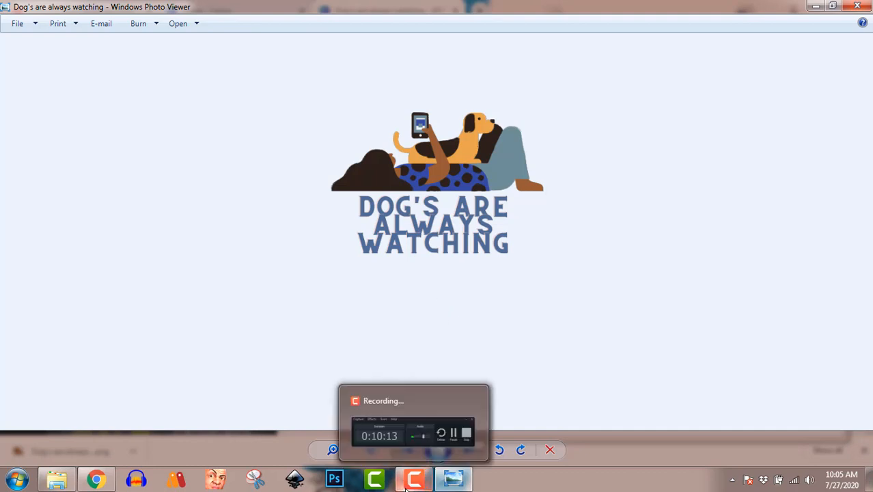
left_click(405, 487)
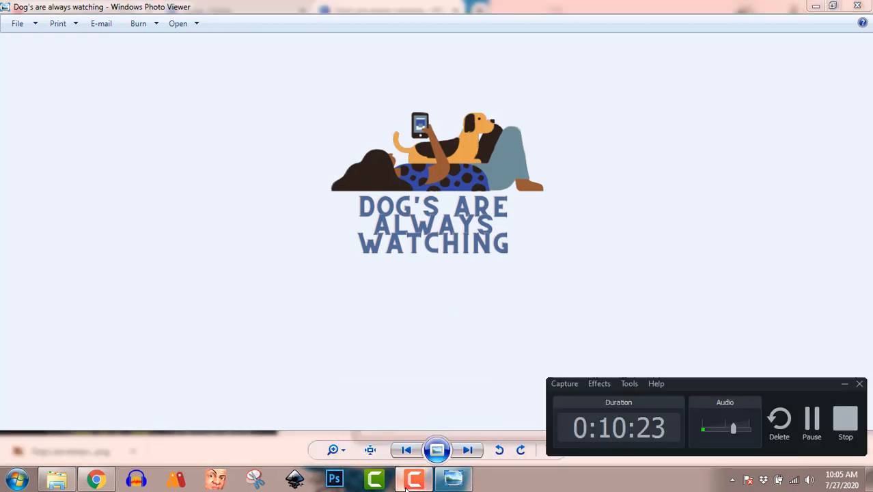